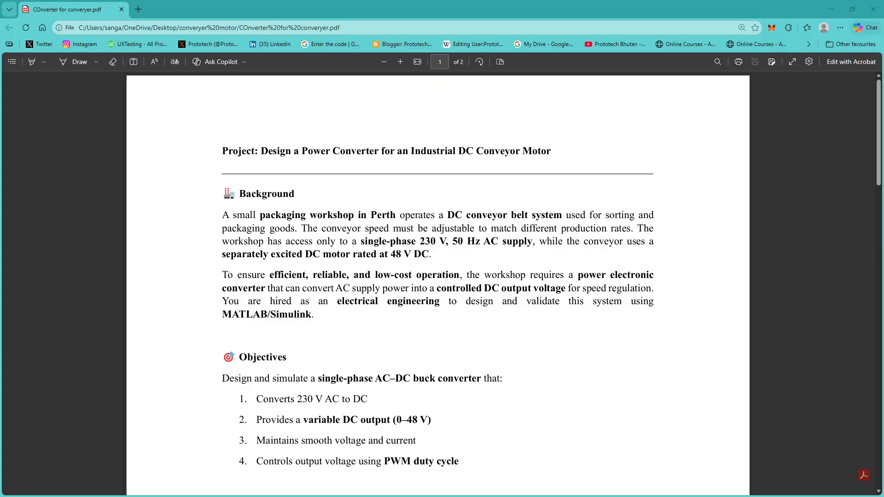
# Step: Read through the conveyor motor converter brief, covering its objectives, system specifications and tasks Q1 to Q8
pyautogui.scroll(-5, 168, 314)
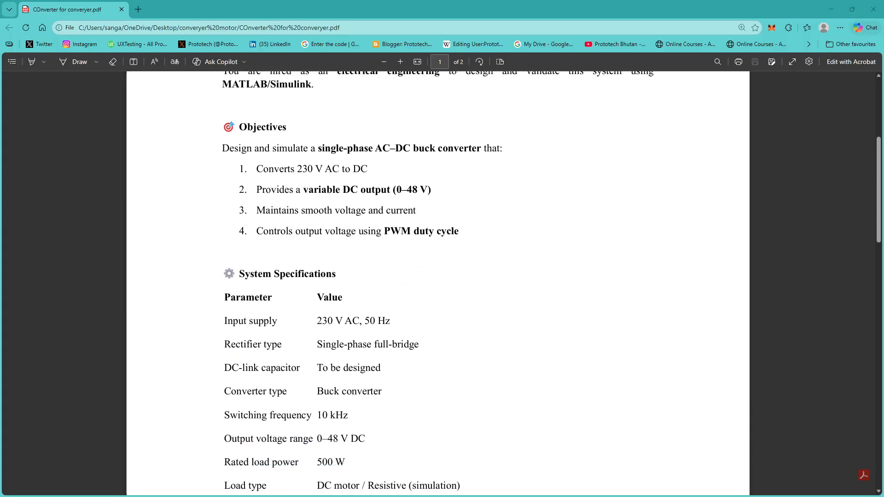
pyautogui.scroll(-3, 437, 280)
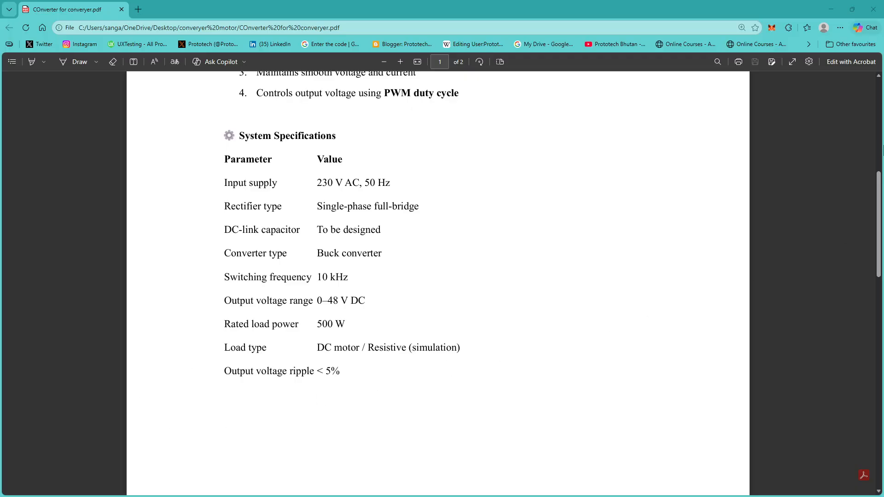
pyautogui.scroll(-5, 437, 283)
pyautogui.scroll(-3, 438, 283)
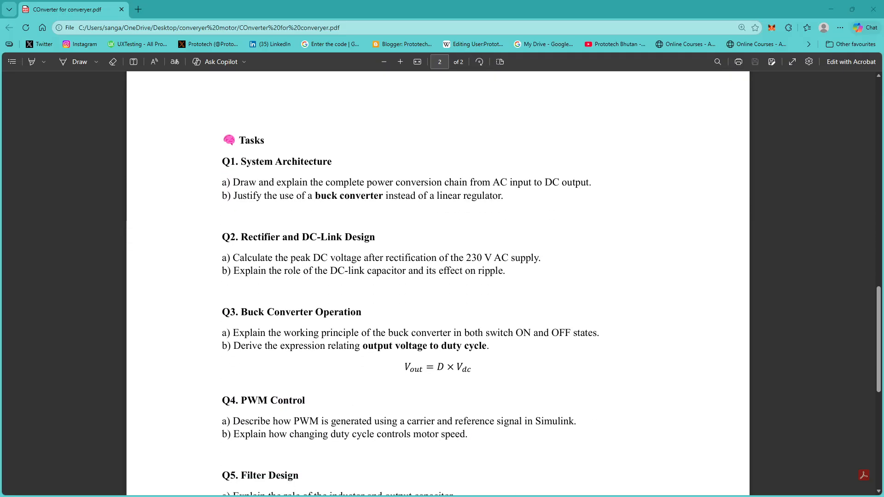
pyautogui.scroll(-5, 323, 363)
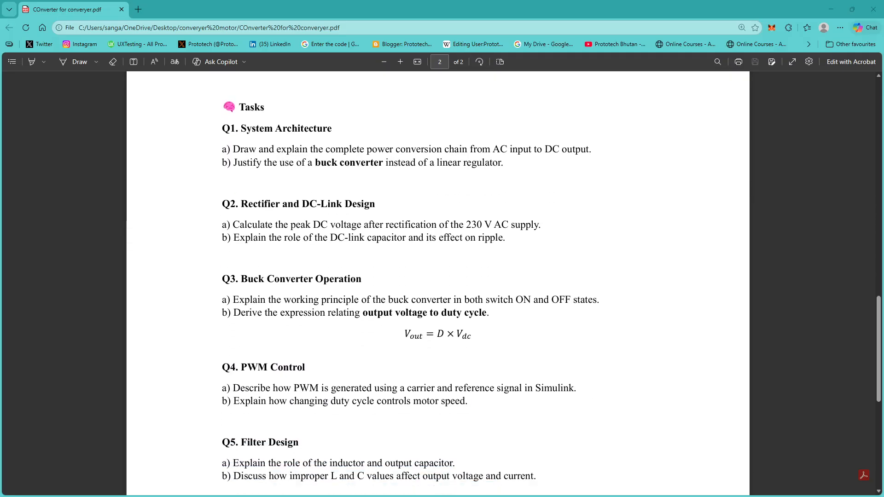
pyautogui.scroll(-2, 322, 363)
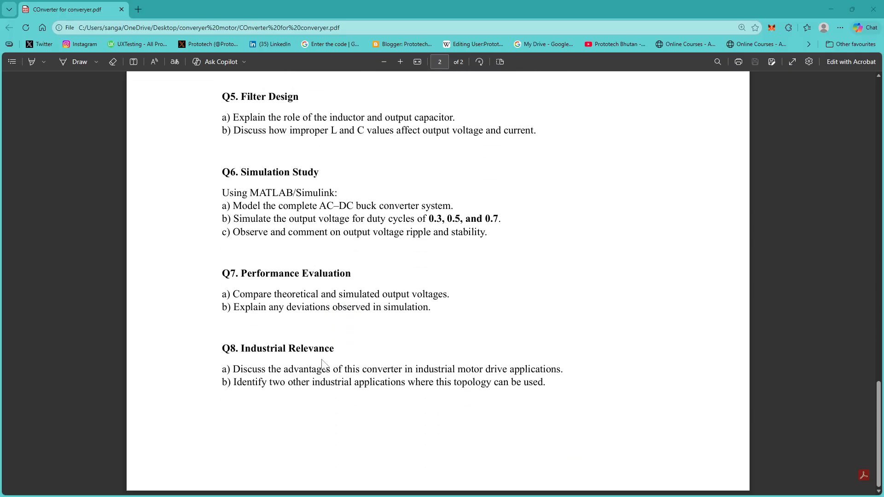
# Step: Switch to the buck_boost_converter model in Simulink and review the AC Voltage Source block's parameters and its sine equation annotation
pyautogui.click(831, 9)
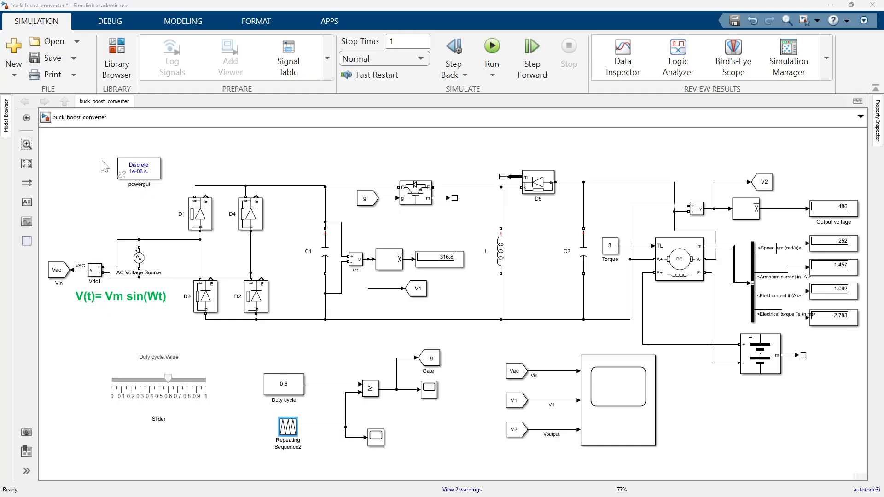
pyautogui.click(141, 260)
pyautogui.doubleClick(140, 261)
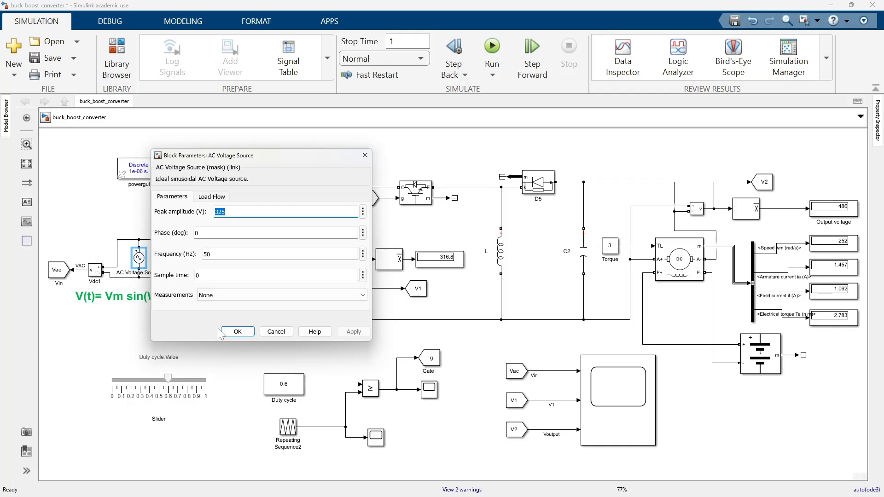
pyautogui.click(238, 332)
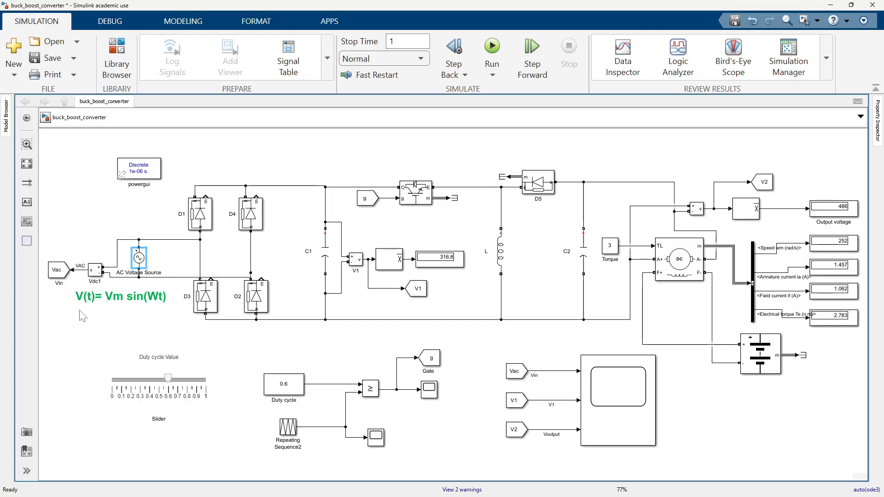
pyautogui.click(111, 302)
pyautogui.click(133, 253)
pyautogui.click(79, 291)
# Step: Inspect the three-input scope for Vin, V1 and Voutput, and rectifier diode D1
pyautogui.click(577, 306)
pyautogui.click(632, 406)
pyautogui.doubleClick(631, 399)
pyautogui.click(203, 222)
# Step: Review the branch type and capacitance settings of DC-link capacitor C1
pyautogui.click(325, 248)
pyautogui.click(329, 257)
pyautogui.doubleClick(326, 256)
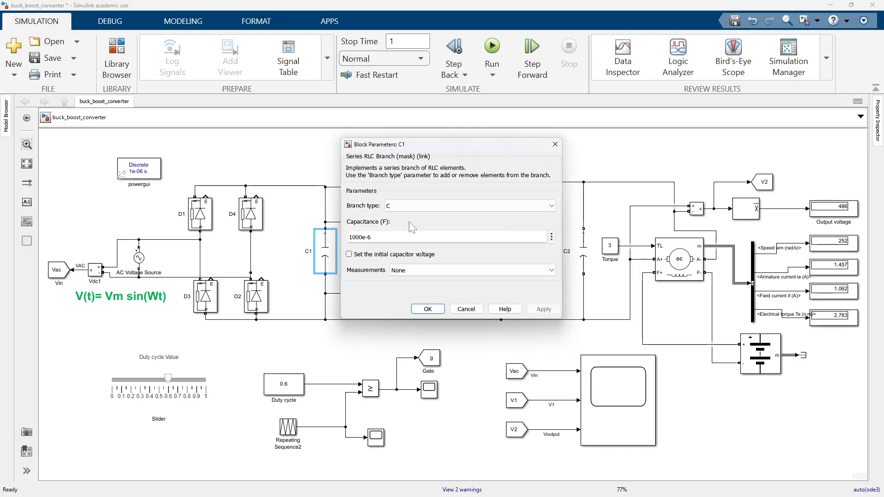
pyautogui.moveTo(447, 142); pyautogui.dragTo(491, 150)
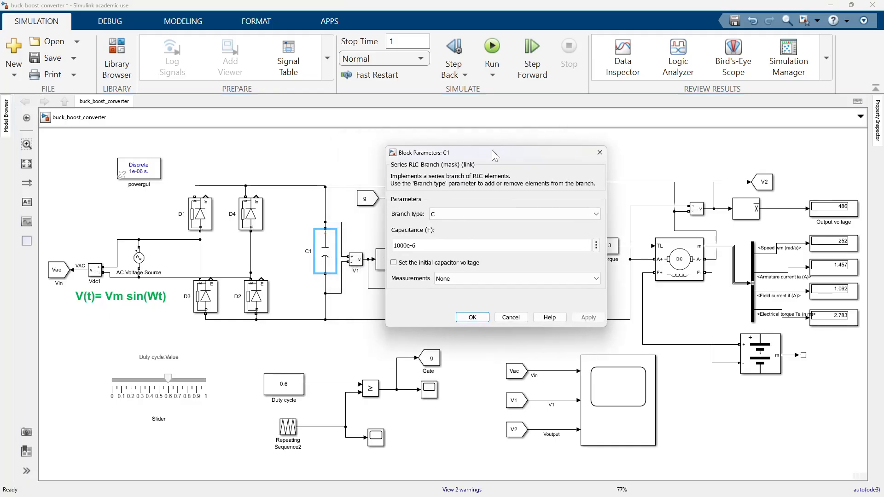
pyautogui.click(473, 317)
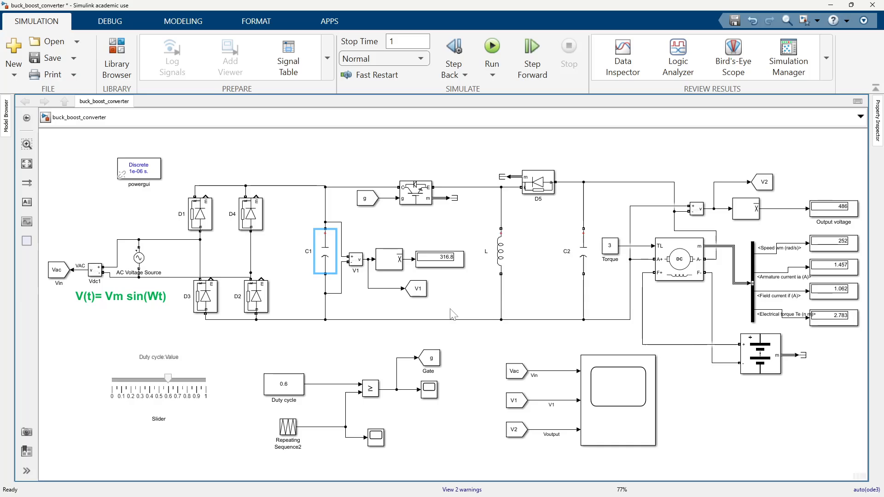
# Step: Review the internal resistance and snubber settings of the IGBT/Diode2 switch
pyautogui.click(416, 197)
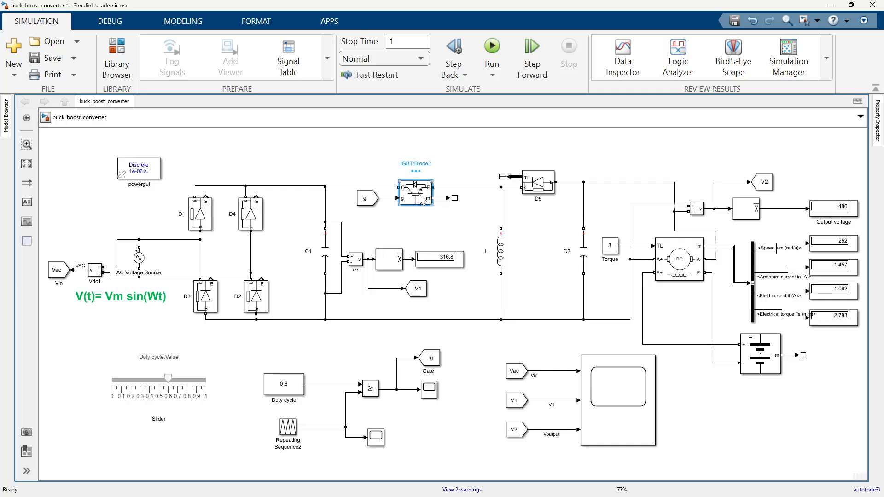
pyautogui.doubleClick(420, 198)
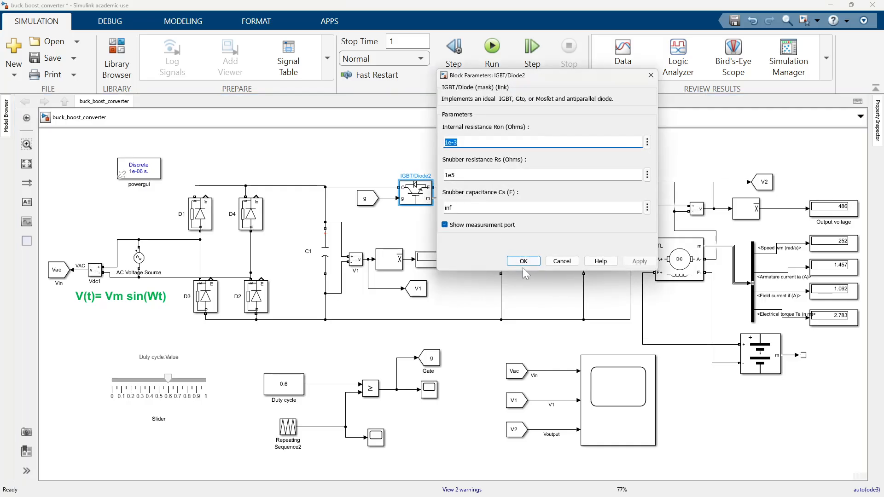
pyautogui.click(523, 262)
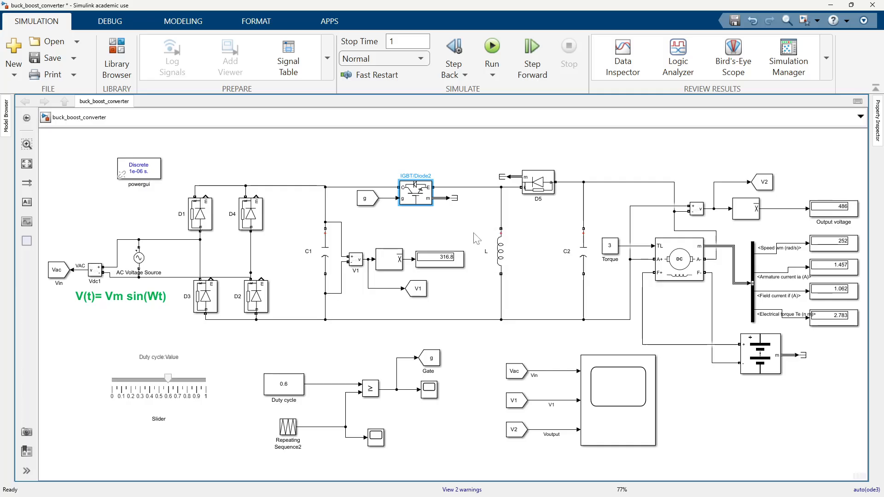
# Step: Review the parameters of inductor L and output capacitor C2, and select diode D5
pyautogui.doubleClick(501, 255)
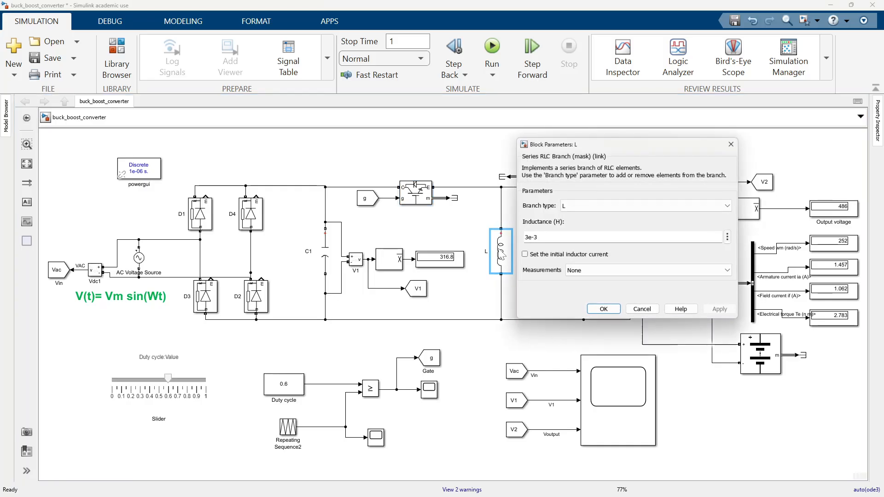
pyautogui.click(604, 309)
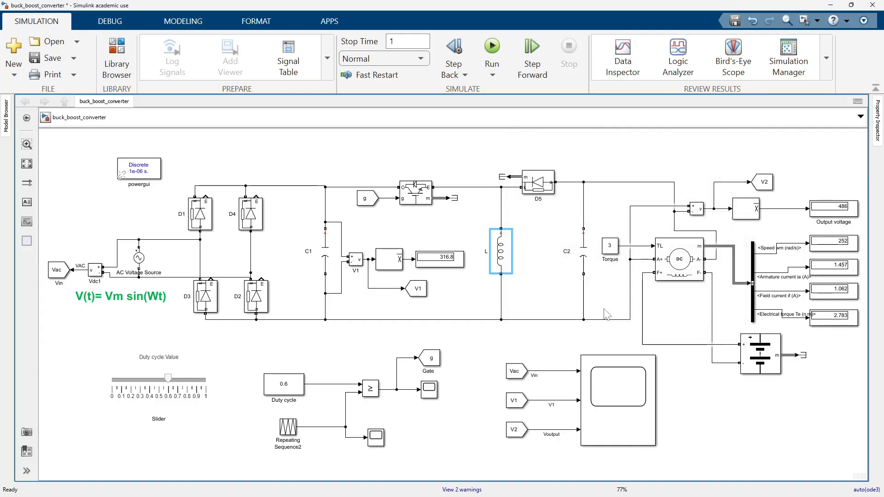
pyautogui.click(585, 255)
pyautogui.doubleClick(588, 259)
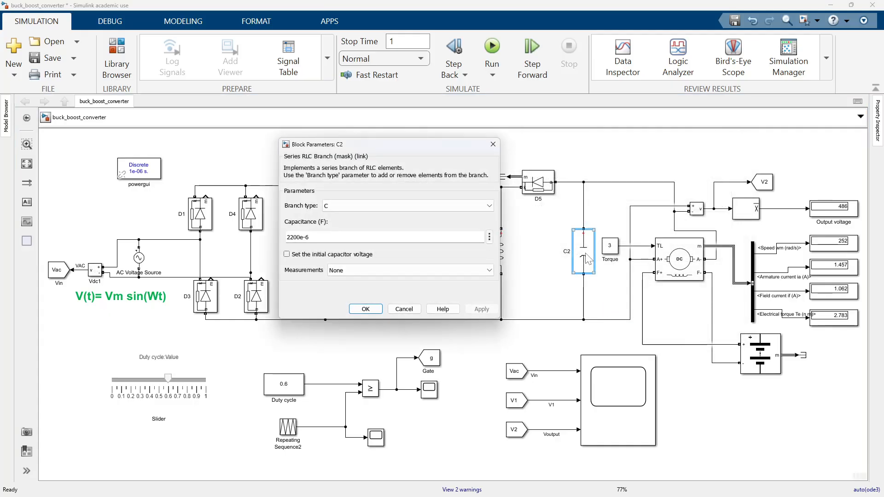
pyautogui.click(366, 309)
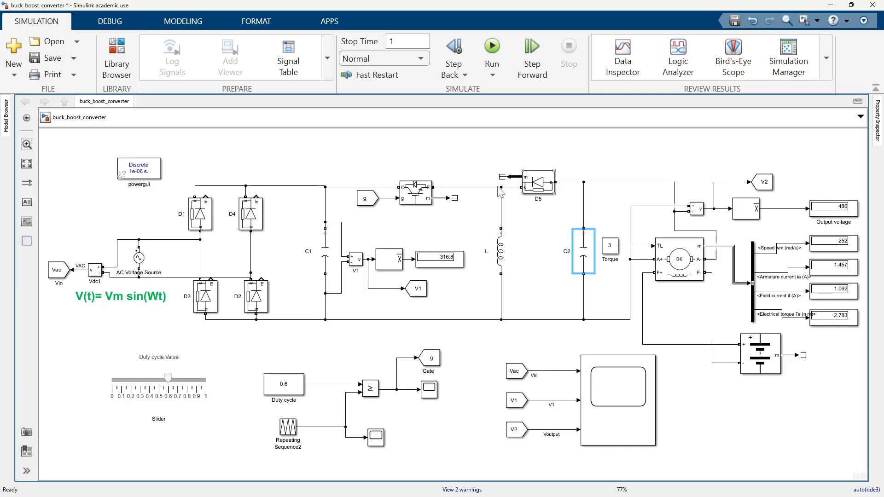
pyautogui.click(540, 190)
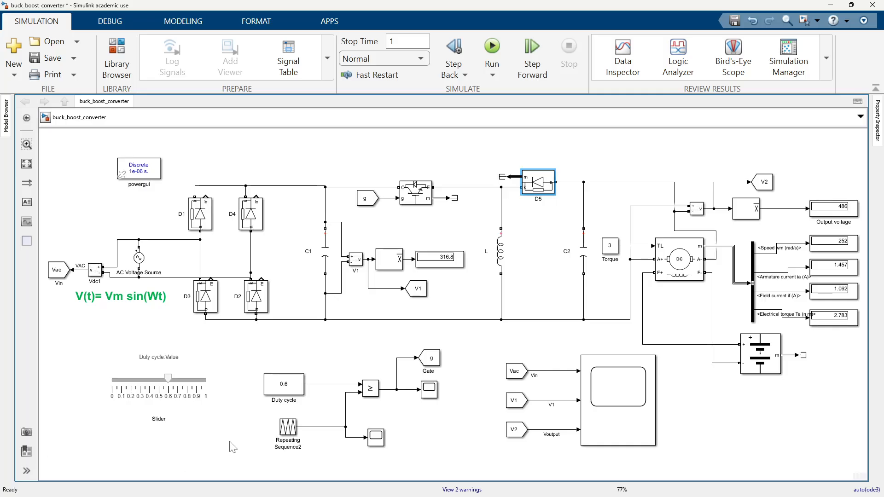
# Step: Examine the duty cycle constant with its linked slider, and review the Repeating Sequence2 carrier's time and output values
pyautogui.click(299, 381)
pyautogui.click(168, 405)
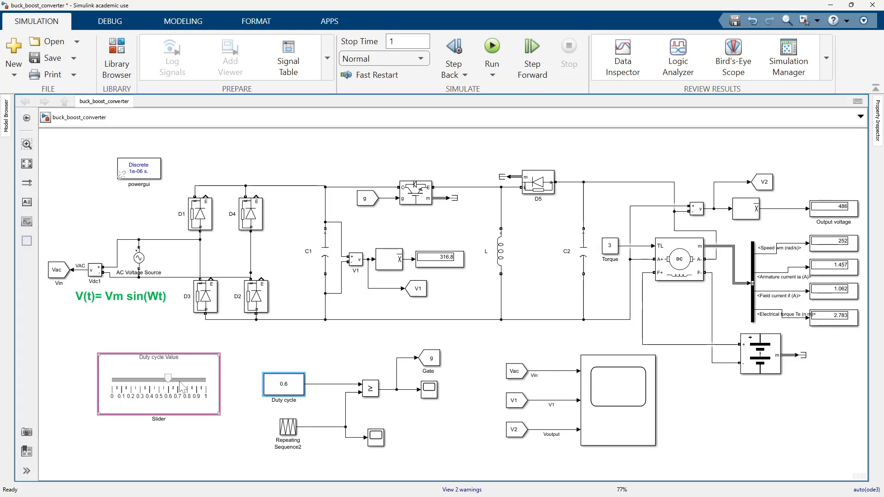
pyautogui.click(222, 433)
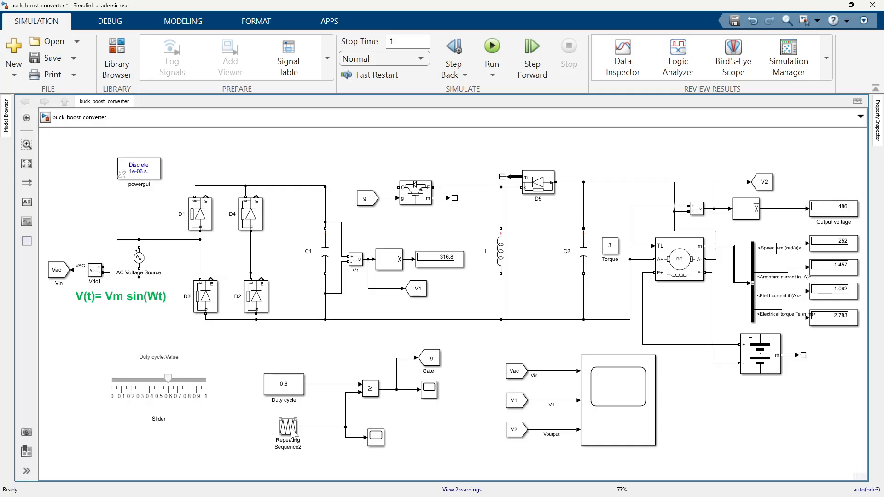
pyautogui.click(288, 387)
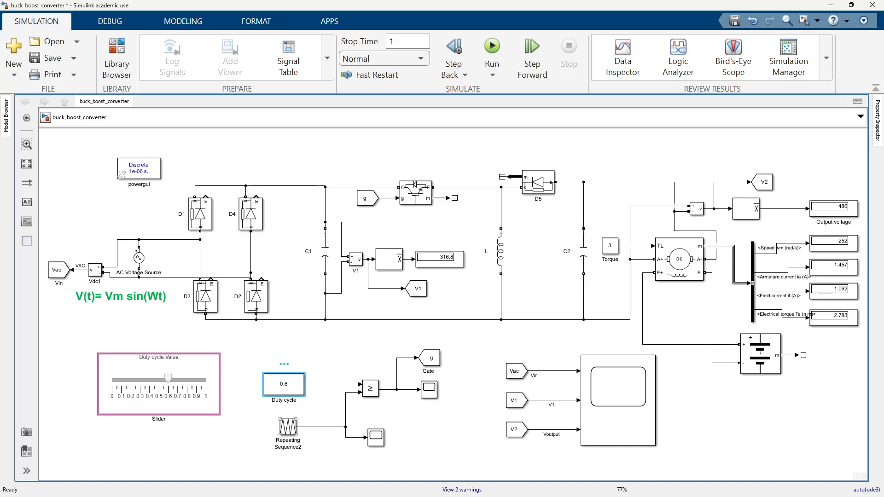
pyautogui.doubleClick(288, 427)
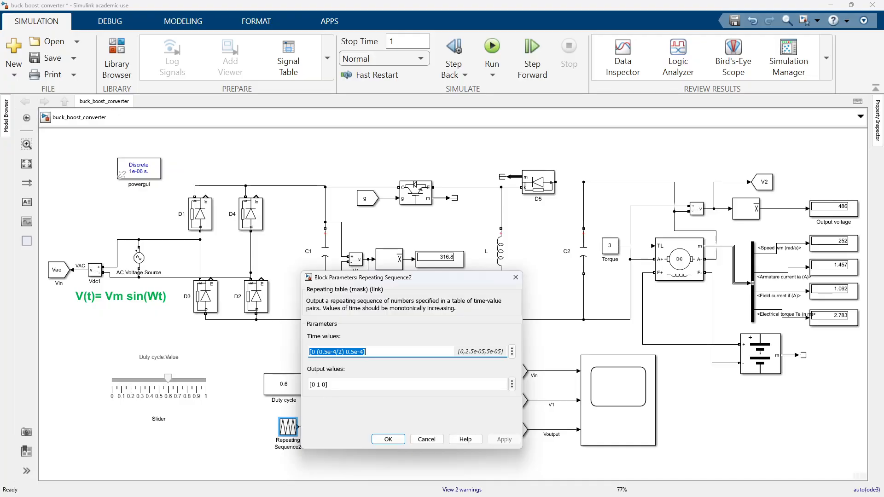
pyautogui.click(388, 440)
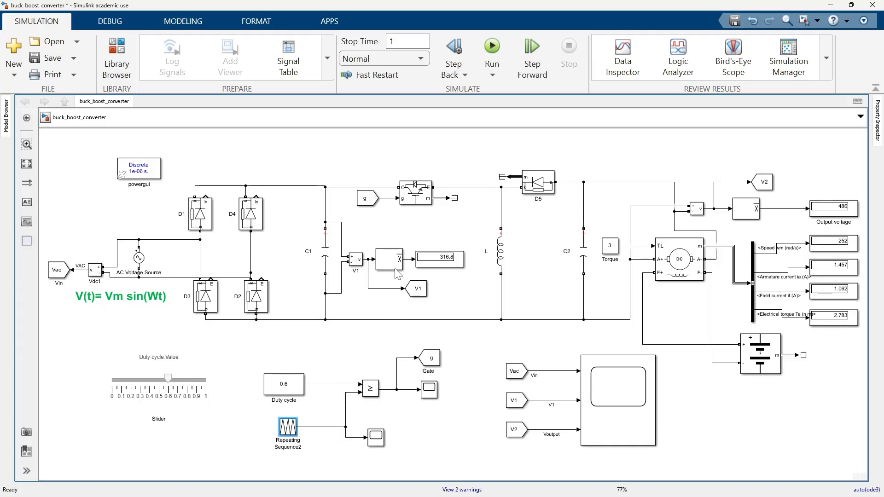
# Step: Trace the PWM control from the Duty cycle constant to the IGBT/Diode2 switch by selecting both blocks
pyautogui.click(413, 202)
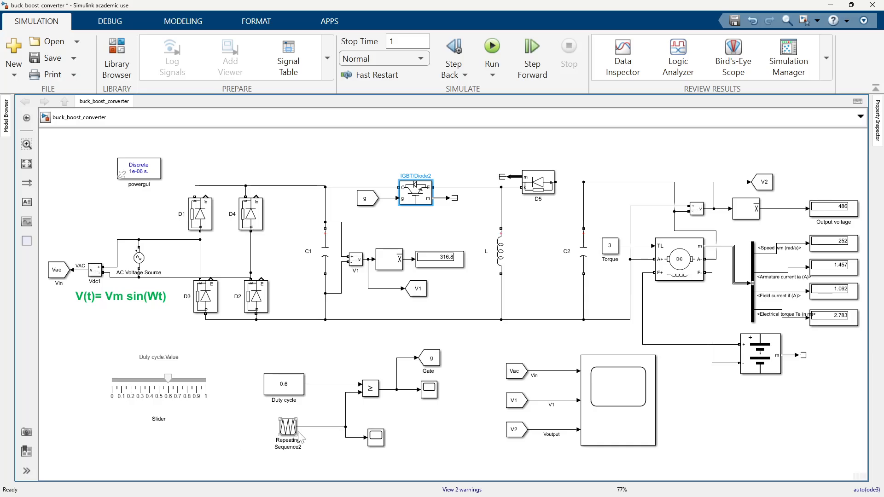
pyautogui.click(288, 392)
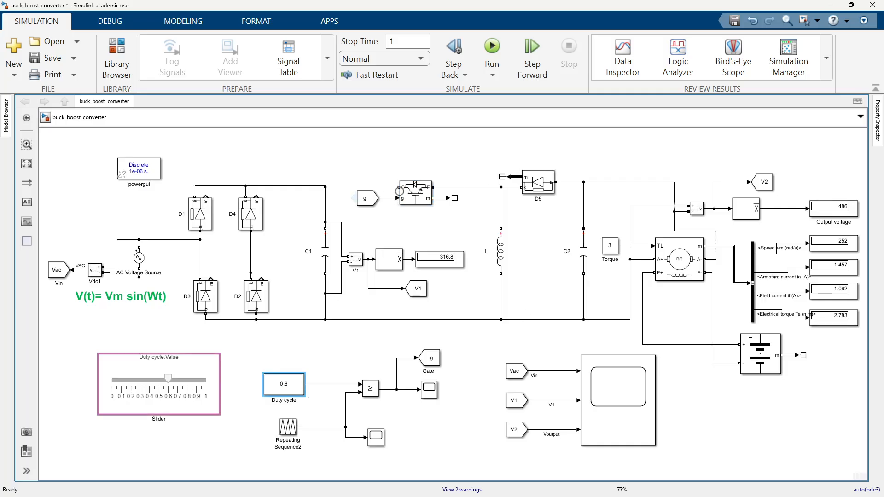
pyautogui.click(414, 195)
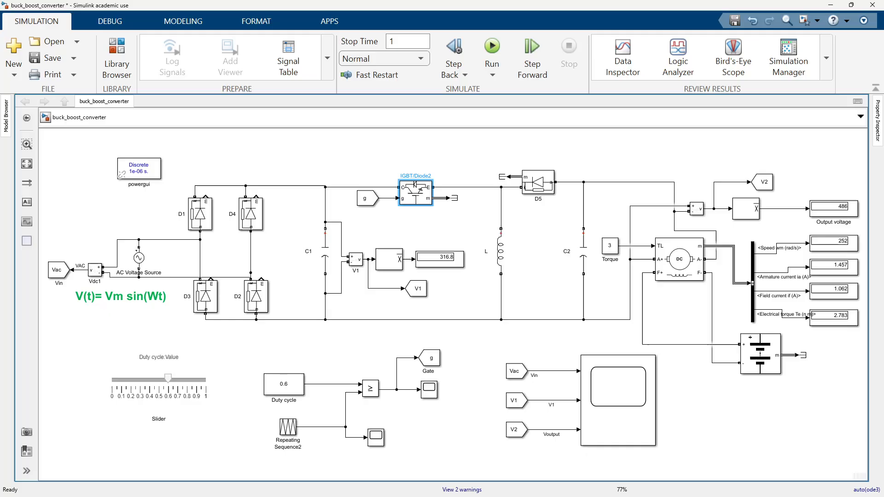
# Step: Review the type, nominal voltage, capacity and charge settings of the battery that feeds the DC machine's field
pyautogui.click(691, 274)
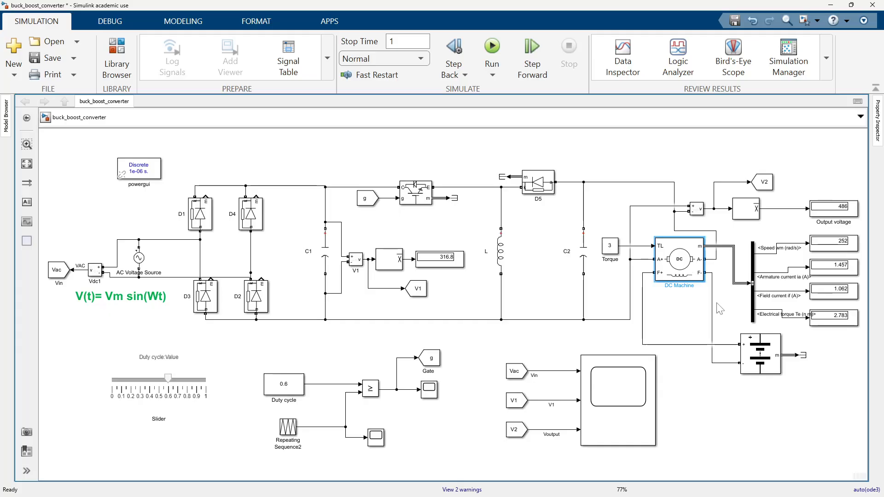
pyautogui.doubleClick(775, 359)
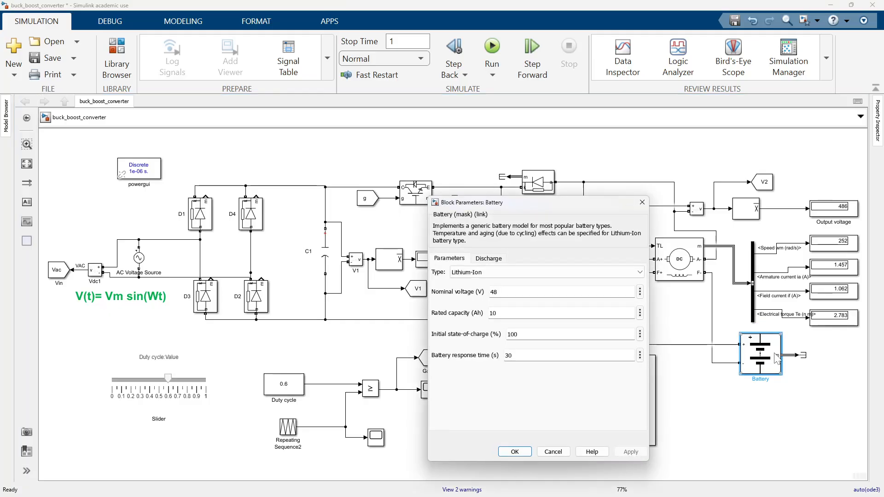
pyautogui.moveTo(529, 203); pyautogui.dragTo(366, 203)
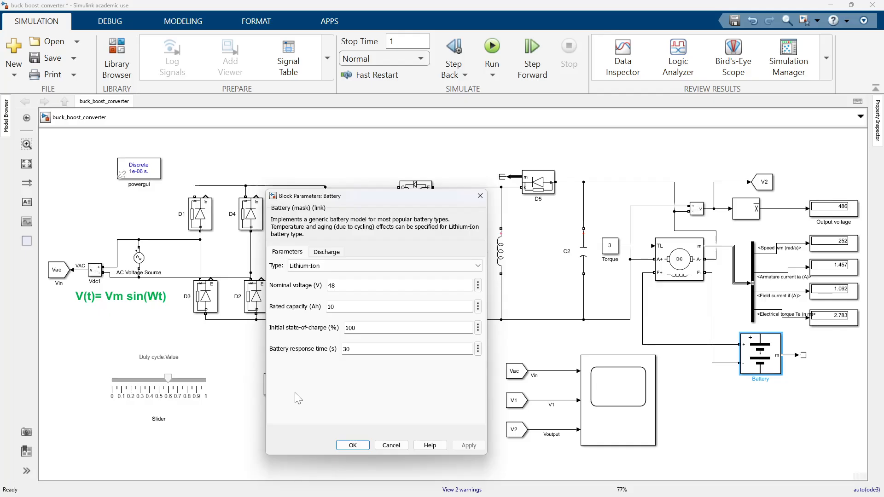
pyautogui.click(352, 445)
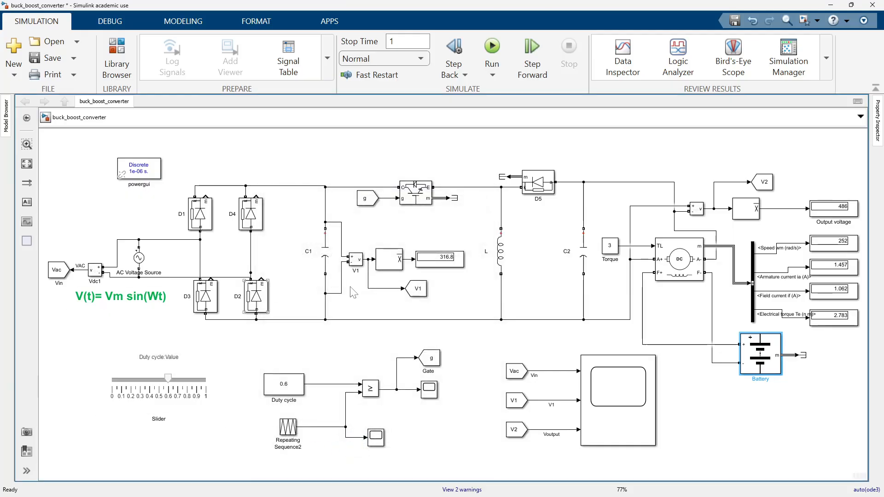
# Step: Review the DC Machine's configuration and electrical and mechanical parameters, and select its Torque input constant
pyautogui.doubleClick(684, 273)
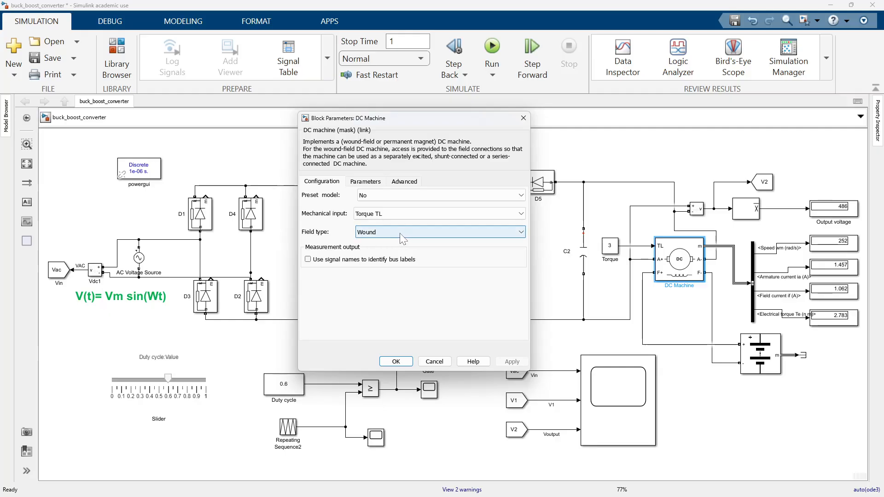
pyautogui.click(366, 182)
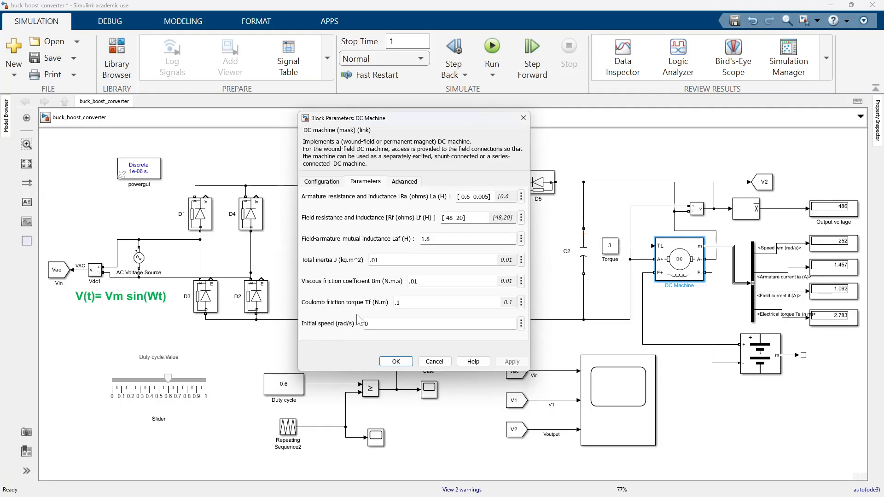
pyautogui.click(396, 361)
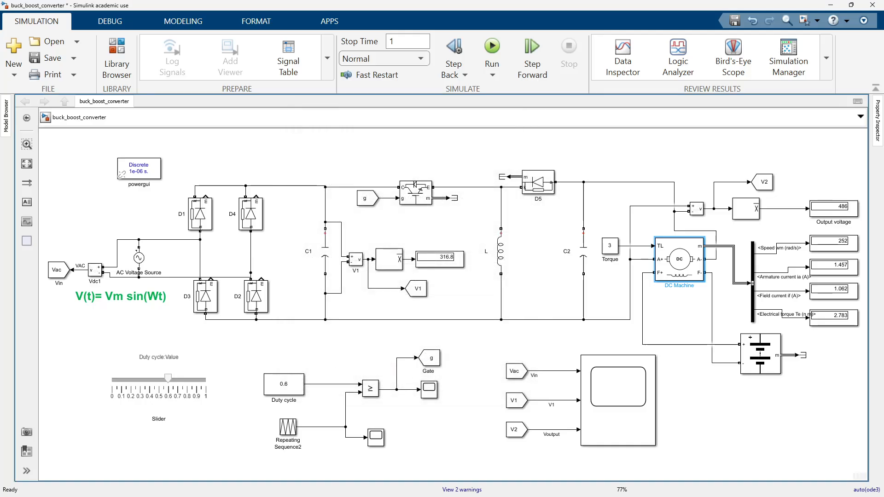
pyautogui.click(613, 250)
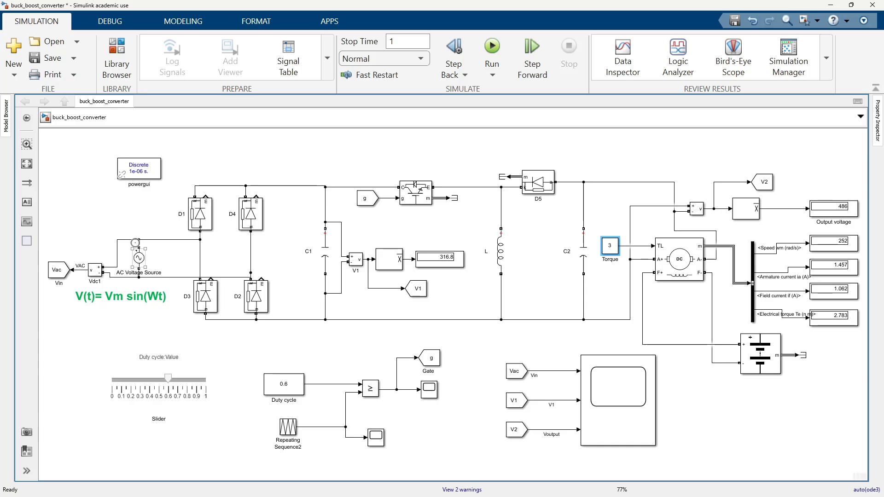
# Step: Rename the AC-side voltage measurement block as vin
pyautogui.doubleClick(95, 281)
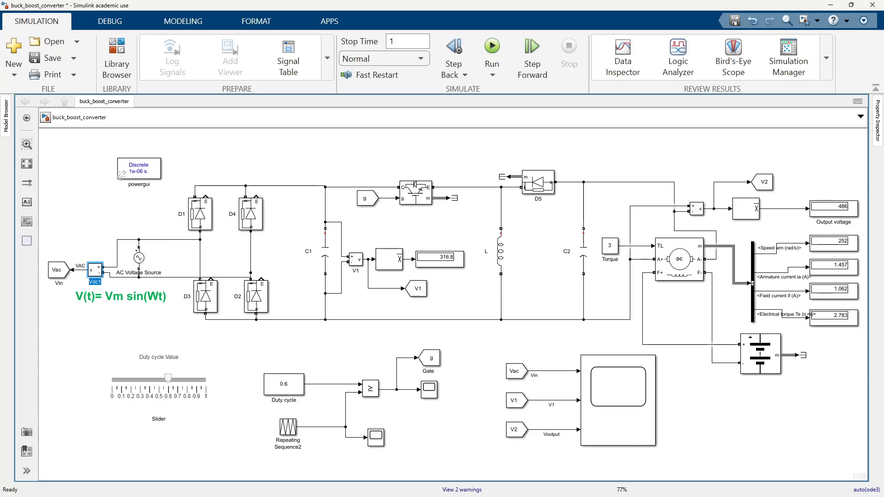
pyautogui.write('vin')
pyautogui.click(120, 339)
# Step: Review the voltage measurement paths for Vac, for V1 across capacitor C1, and for the output voltage V2
pyautogui.click(67, 271)
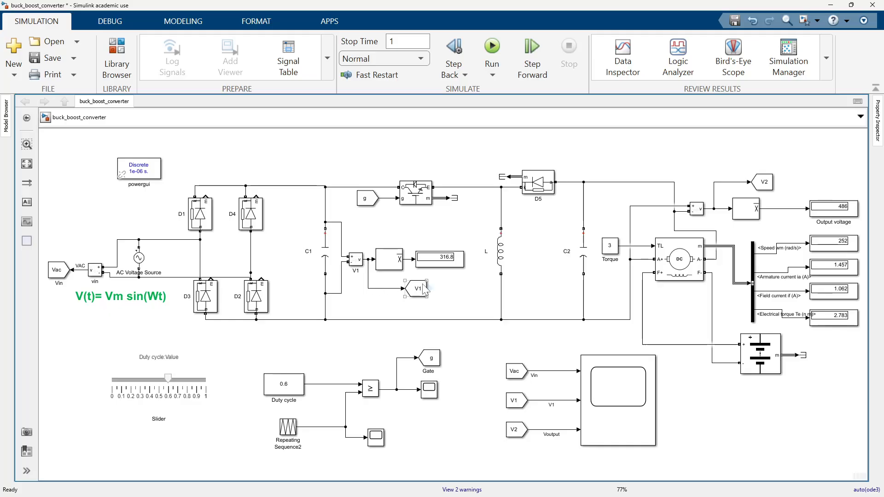
pyautogui.click(446, 266)
pyautogui.click(325, 251)
pyautogui.click(313, 239)
pyautogui.click(698, 210)
pyautogui.click(754, 213)
pyautogui.click(763, 187)
# Step: Review the three-input scope, the field battery and the displays that read out the DC machine's measurements
pyautogui.click(637, 295)
pyautogui.click(587, 405)
pyautogui.click(670, 411)
pyautogui.click(777, 361)
pyautogui.click(723, 371)
pyautogui.click(639, 431)
pyautogui.click(750, 410)
pyautogui.click(817, 321)
# Step: Set the duty cycle to 0.3 with the slider and run the simulation
pyautogui.click(142, 397)
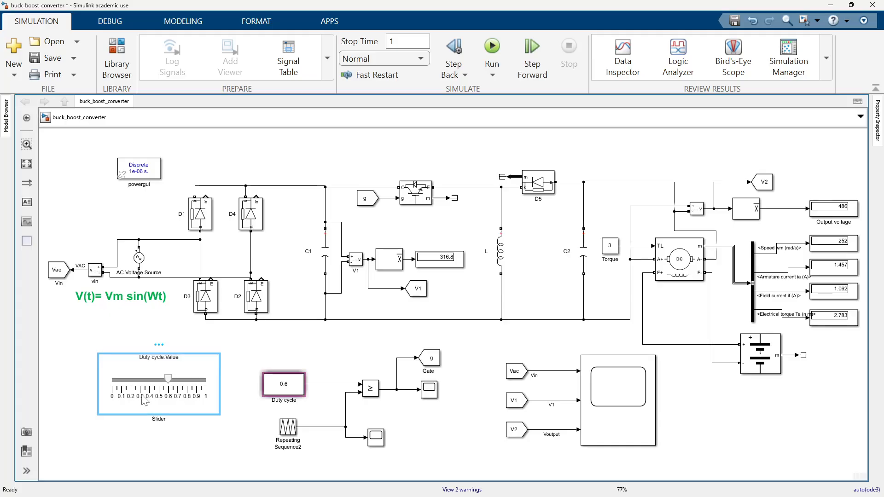
pyautogui.click(142, 396)
pyautogui.click(495, 51)
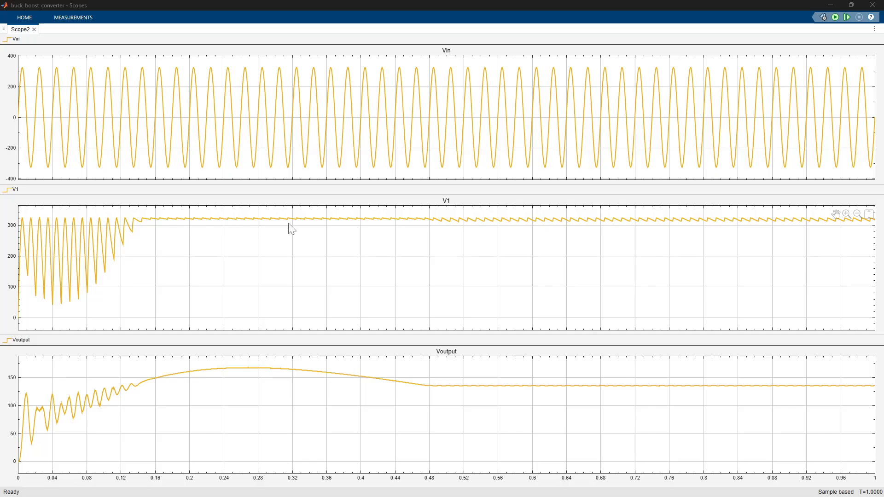
# Step: Examine the V1 ripple around 0.33 s in the scope, then restore the full time range
pyautogui.scroll(1, 242, 220)
pyautogui.scroll(3, 243, 221)
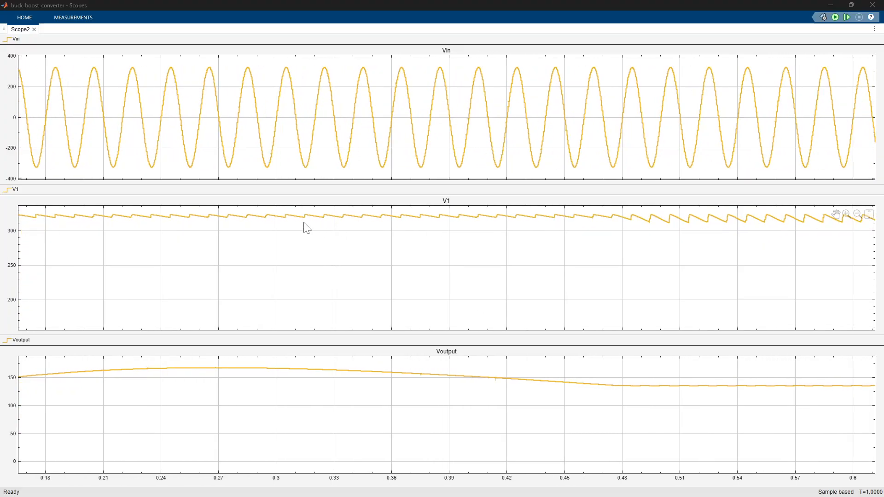
pyautogui.scroll(1, 297, 221)
pyautogui.scroll(1, 292, 221)
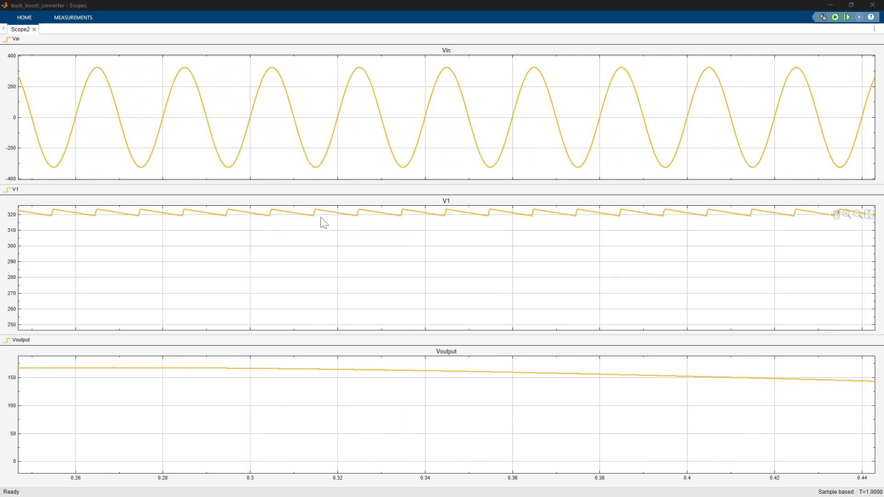
pyautogui.moveTo(321, 223)
pyautogui.mouseDown()
pyautogui.moveTo(312, 245)
pyautogui.moveTo(317, 268)
pyautogui.mouseUp()
pyautogui.scroll(4, 318, 265)
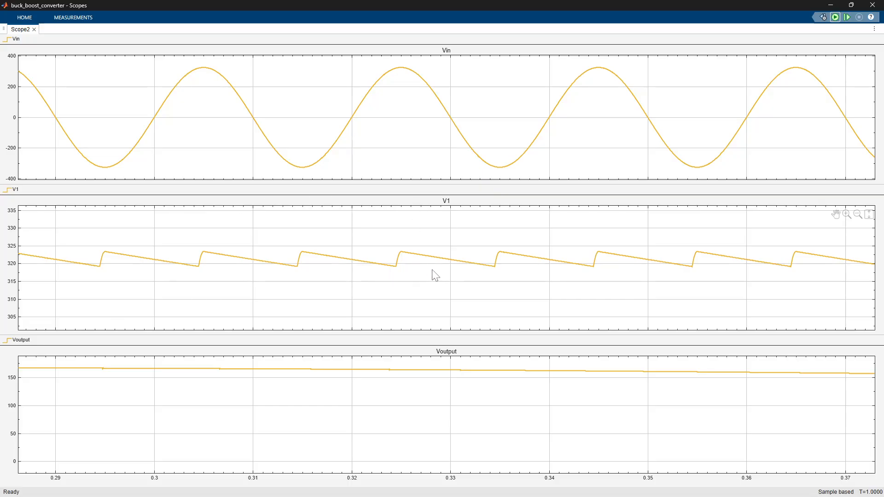
pyautogui.scroll(-5, 463, 261)
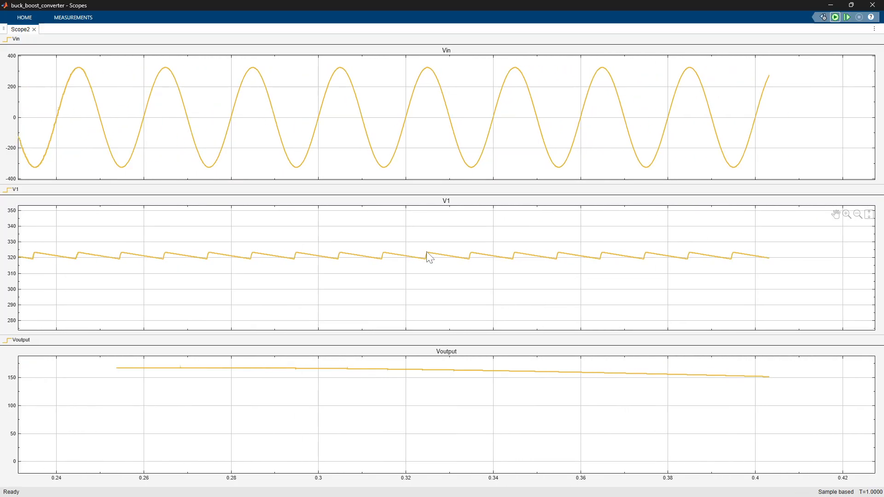
pyautogui.scroll(-1, 420, 260)
pyautogui.moveTo(869, 216)
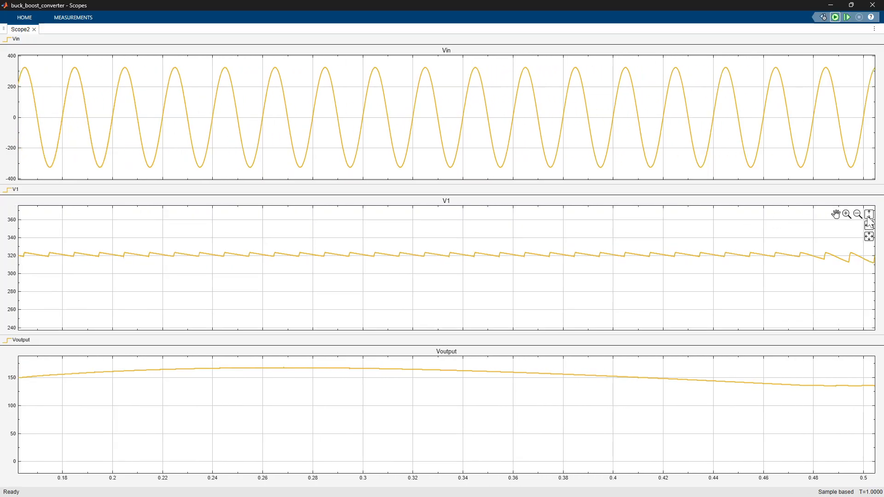
pyautogui.click(869, 237)
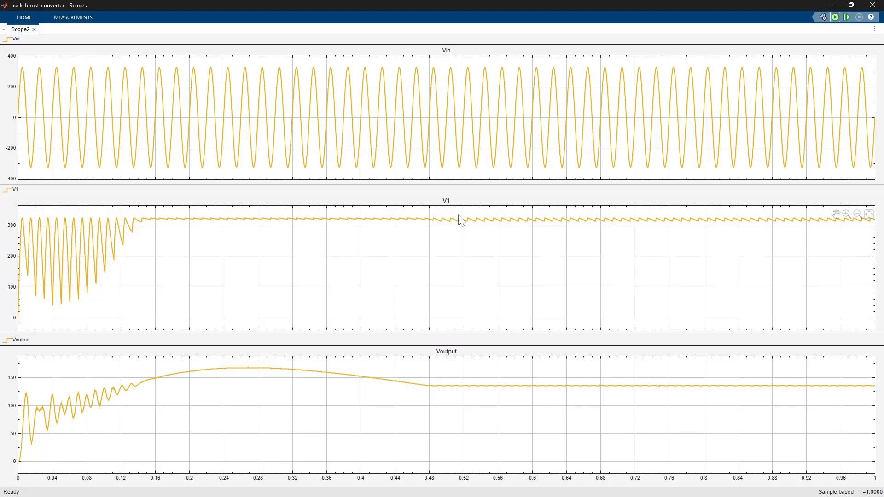
# Step: Examine the V1 ripple between about 0.47 s and 0.57 s in the scope
pyautogui.scroll(5, 458, 215)
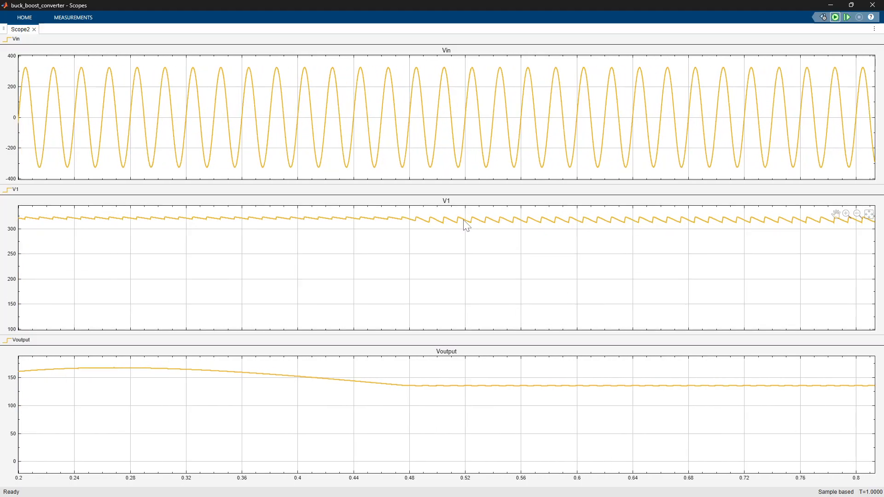
pyautogui.scroll(5, 466, 226)
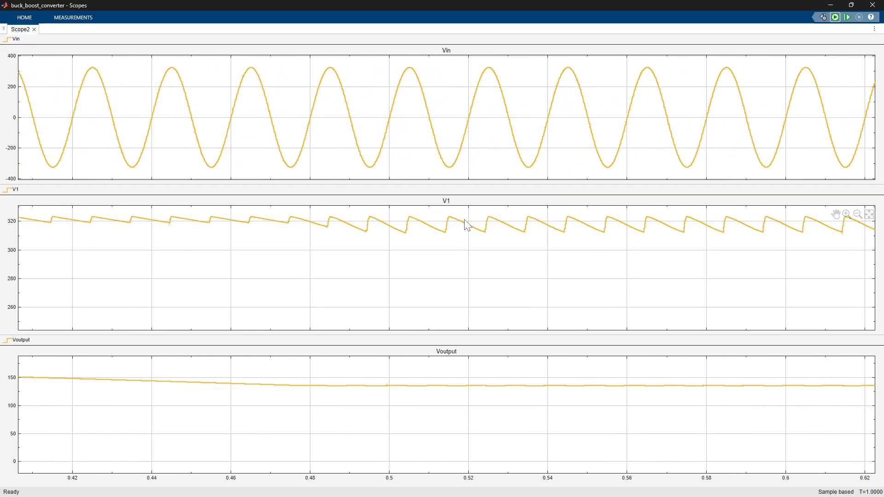
pyautogui.scroll(3, 469, 229)
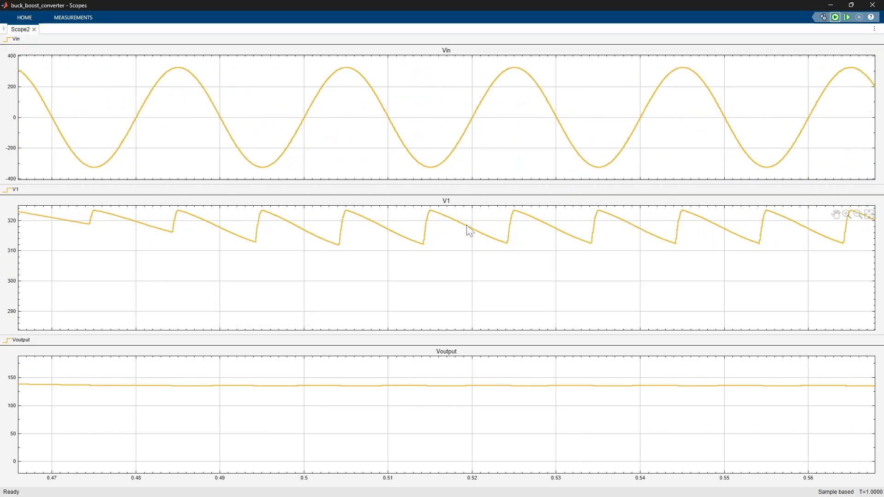
pyautogui.moveTo(469, 229); pyautogui.dragTo(460, 241)
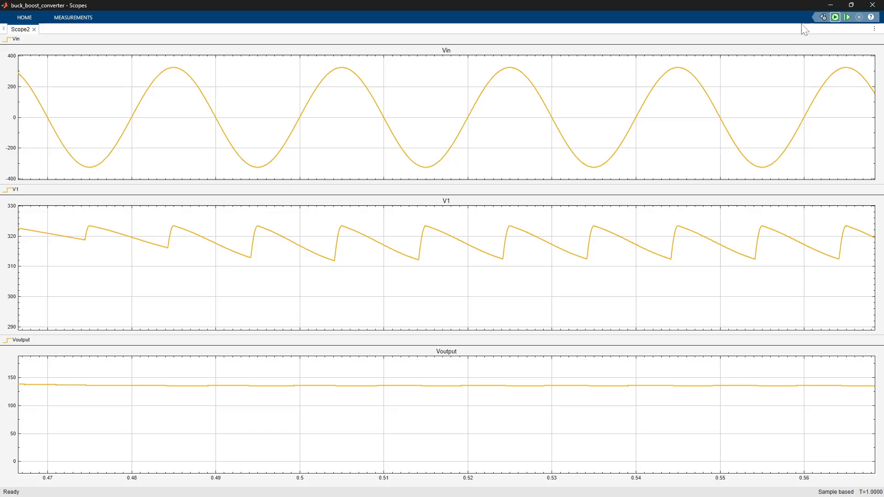
# Step: Switch to the Simulink model to check the V1 mean value display, then return to the scope
pyautogui.click(829, 6)
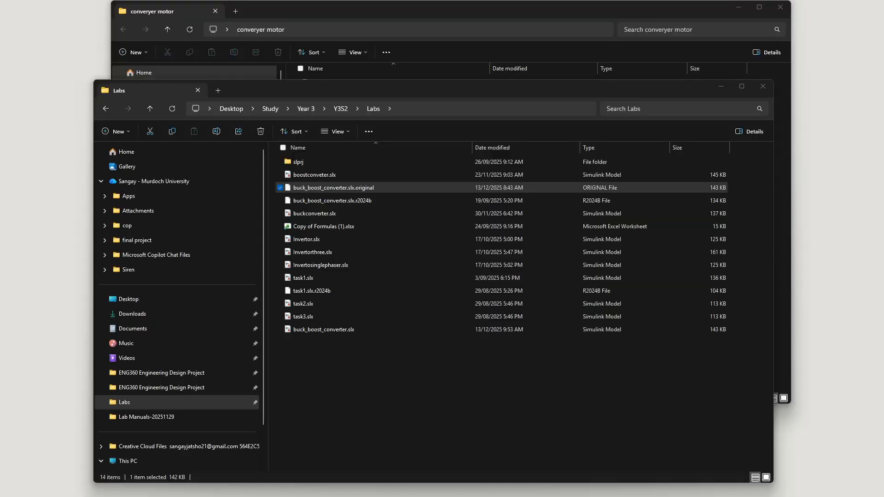
pyautogui.moveTo(0, 28); pyautogui.dragTo(654, 6)
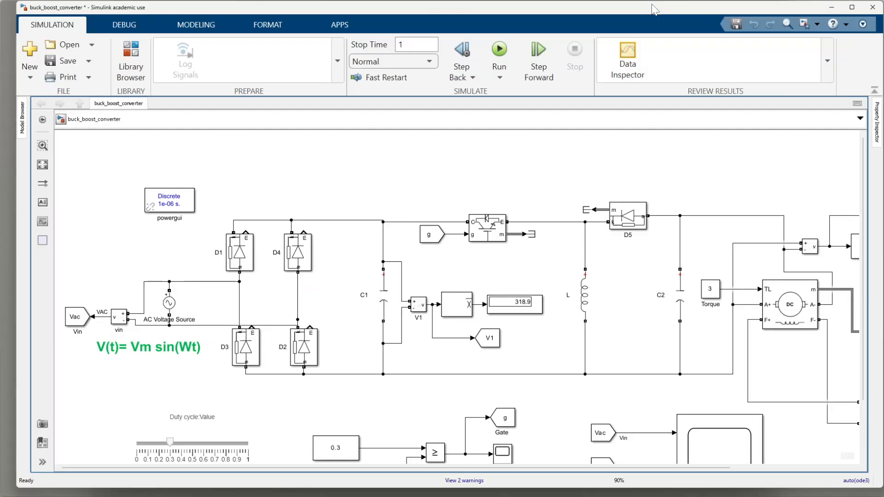
pyautogui.click(528, 318)
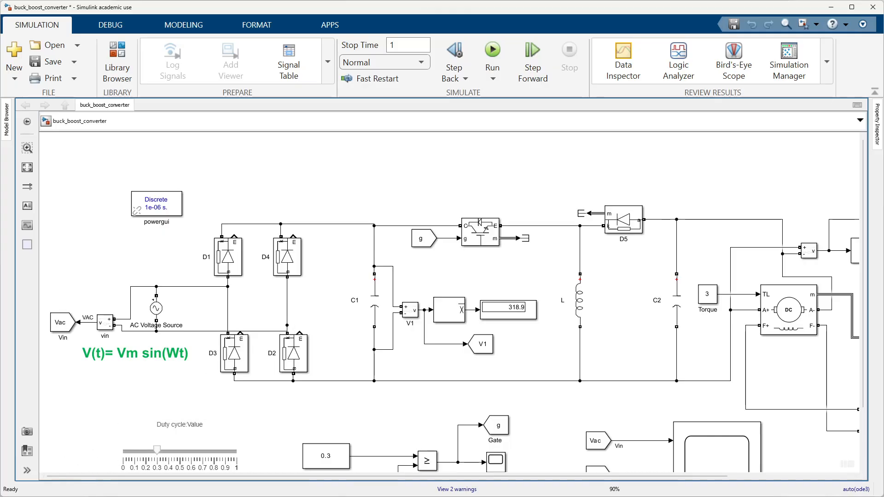
pyautogui.hotkey('alt', 'Tab')
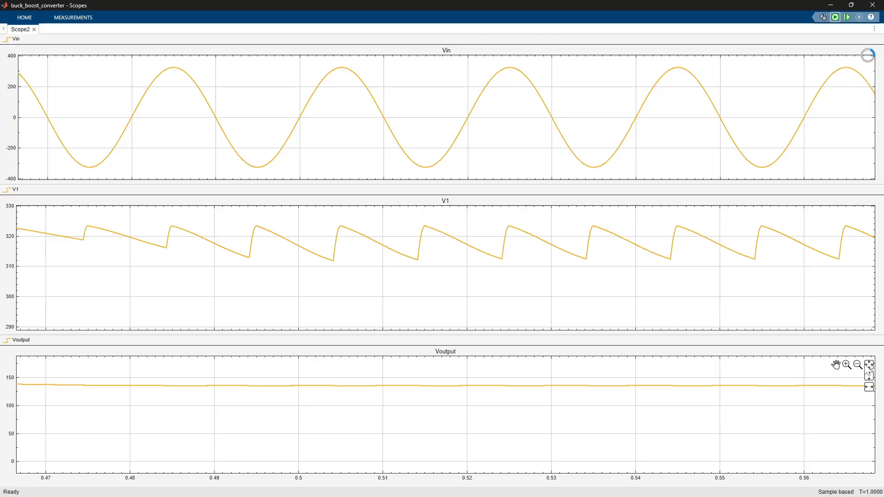
# Step: Fit the scope plots to the full run and examine the start-up oscillations of Voutput
pyautogui.click(868, 365)
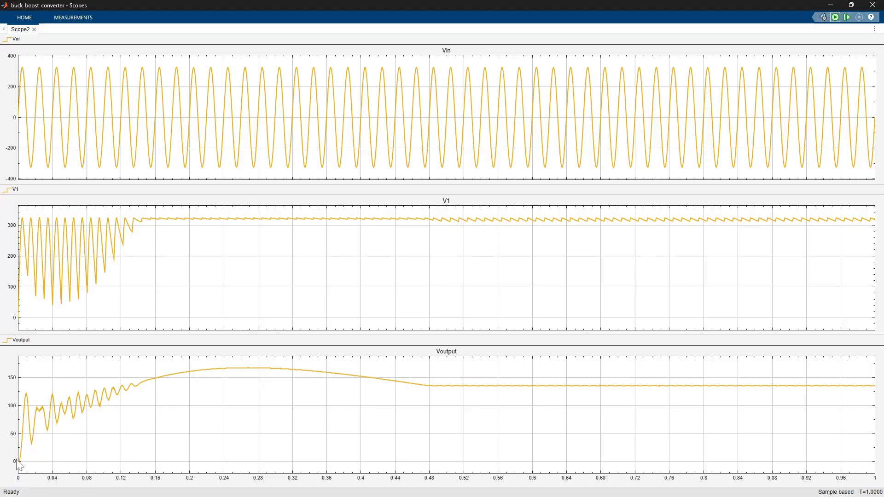
pyautogui.scroll(3, 32, 448)
pyautogui.scroll(-2, 142, 444)
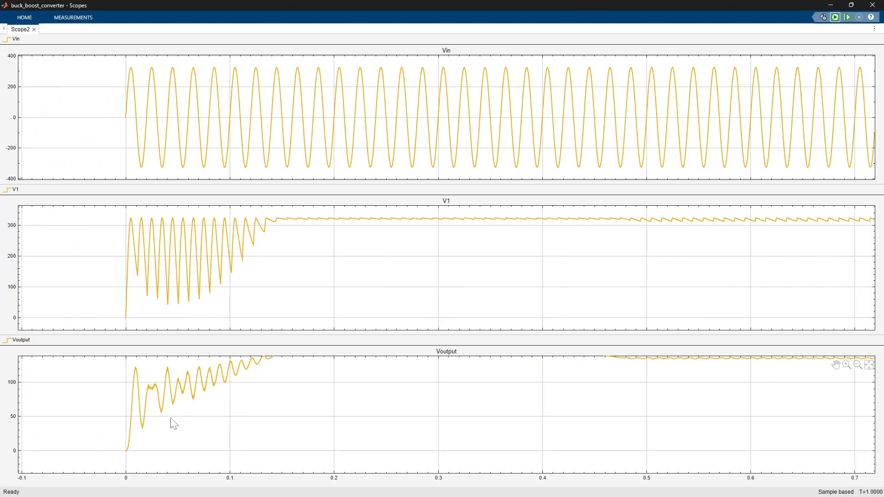
pyautogui.scroll(-1, 174, 419)
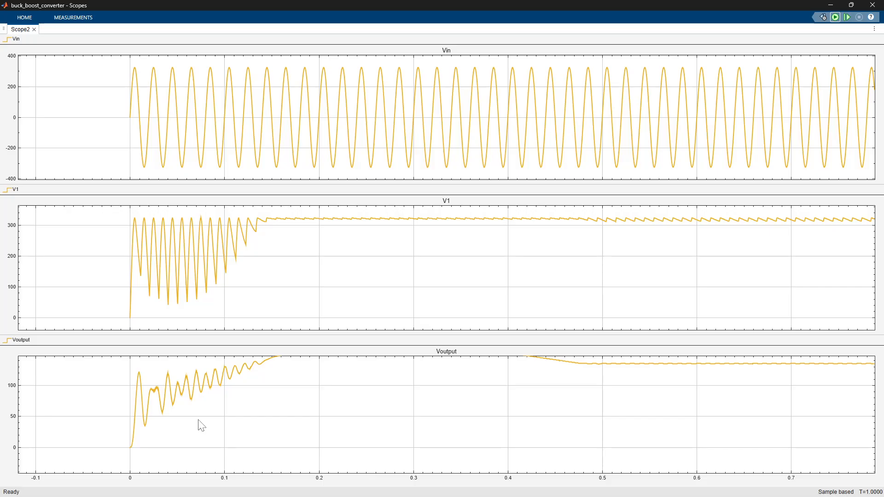
pyautogui.scroll(-2, 221, 406)
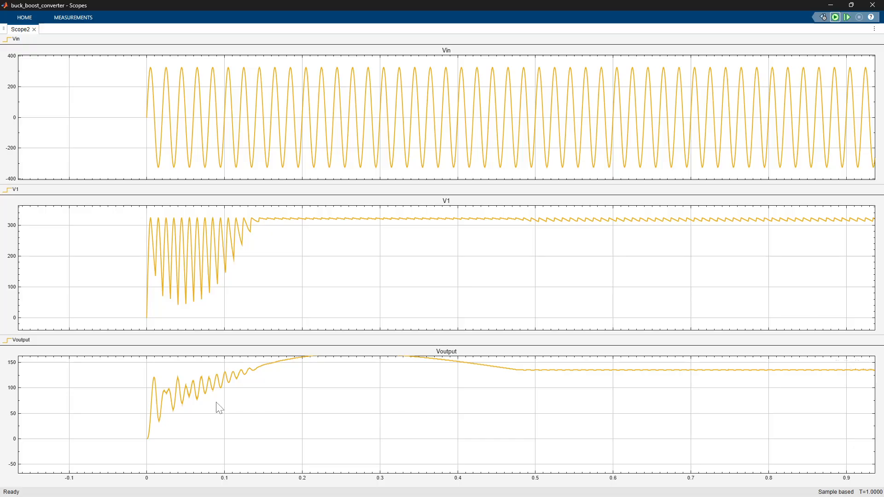
pyautogui.scroll(-2, 228, 410)
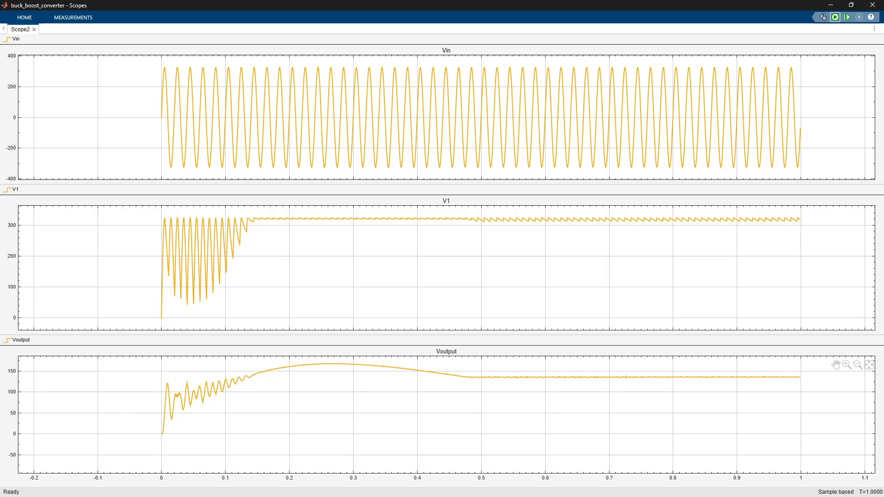
pyautogui.scroll(-1, 452, 274)
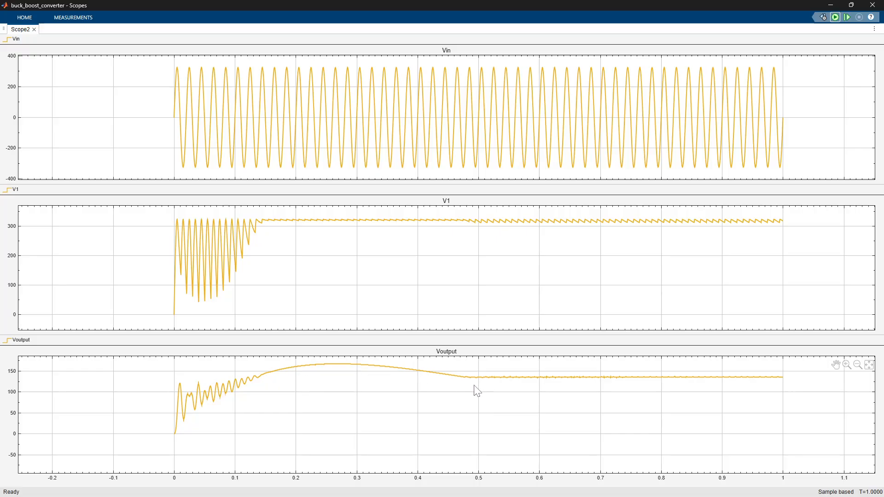
# Step: Examine the Voutput overshoot peak between about 0.2 s and 0.4 s and its decay
pyautogui.scroll(6, 350, 370)
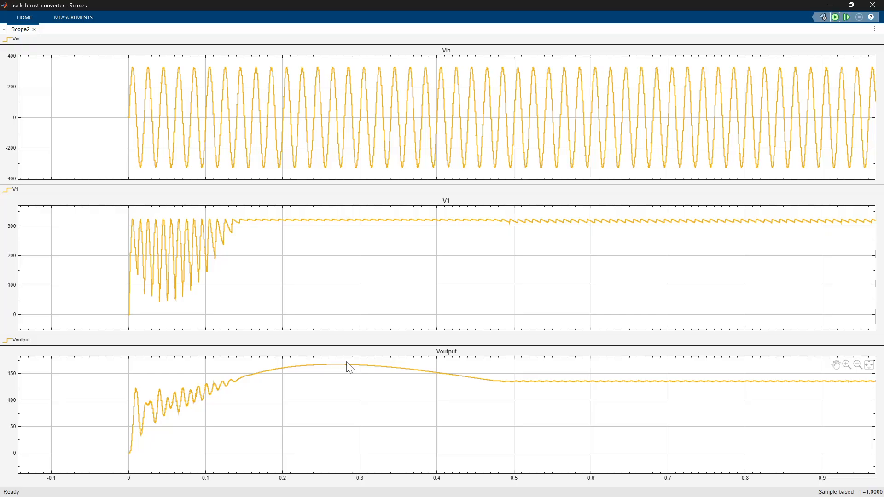
pyautogui.scroll(2, 322, 366)
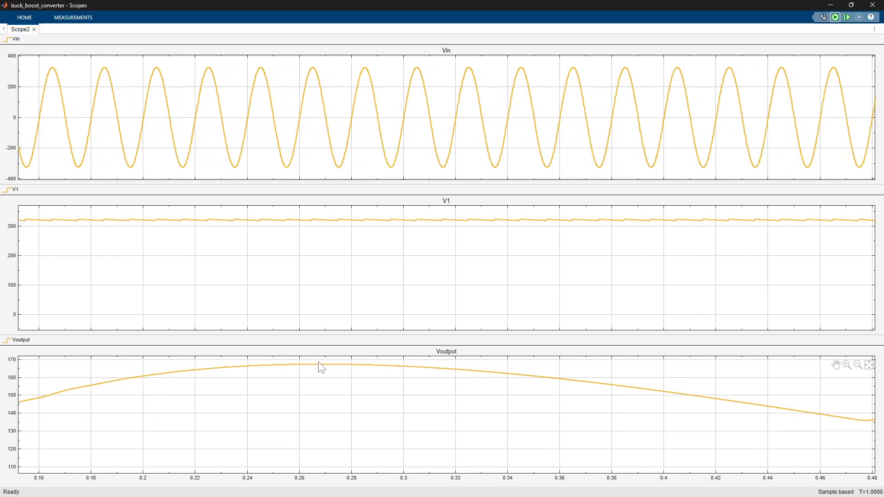
pyautogui.scroll(2, 316, 370)
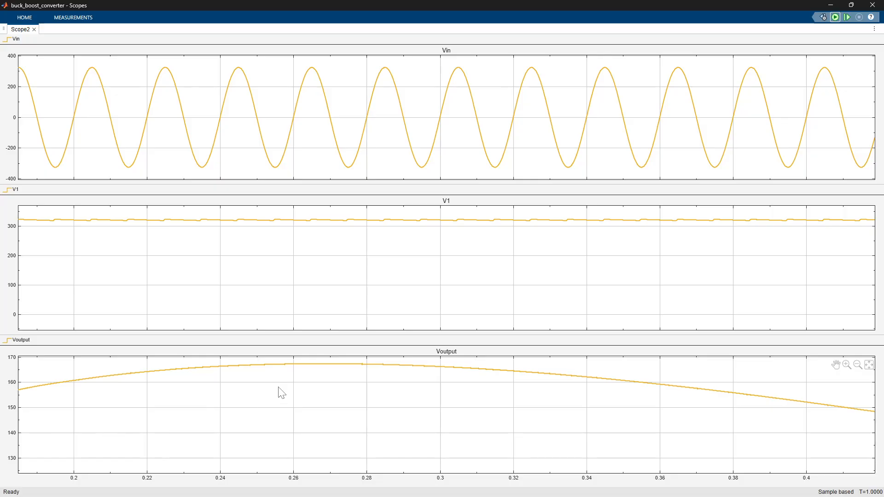
pyautogui.scroll(-5, 329, 393)
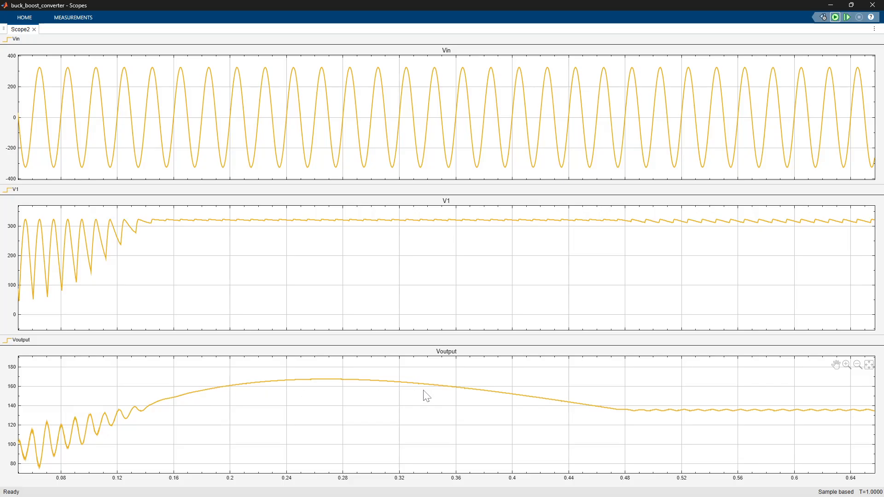
pyautogui.scroll(-2, 423, 389)
# Step: Examine the steady-state ripple of Voutput after about 0.48 s
pyautogui.moveTo(647, 417); pyautogui.dragTo(371, 430)
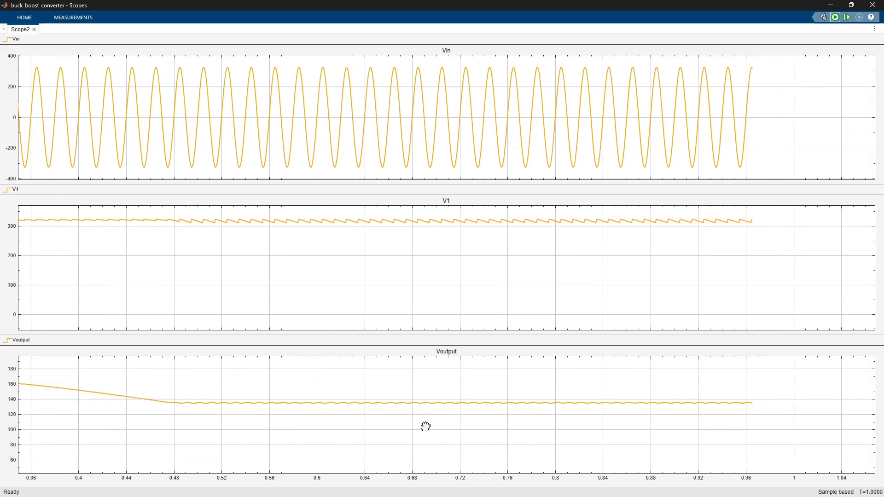
pyautogui.scroll(3, 414, 407)
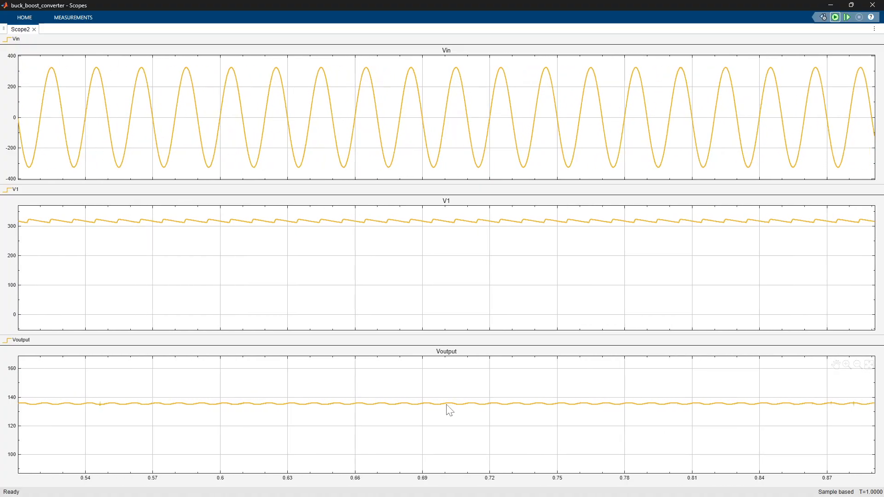
pyautogui.scroll(5, 296, 404)
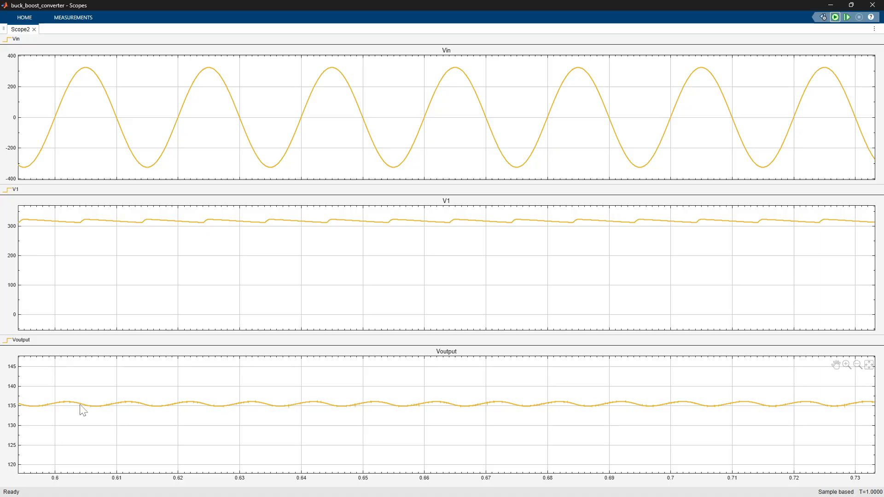
pyautogui.scroll(-5, 173, 421)
pyautogui.moveTo(556, 430); pyautogui.dragTo(619, 430)
pyautogui.scroll(-1, 438, 438)
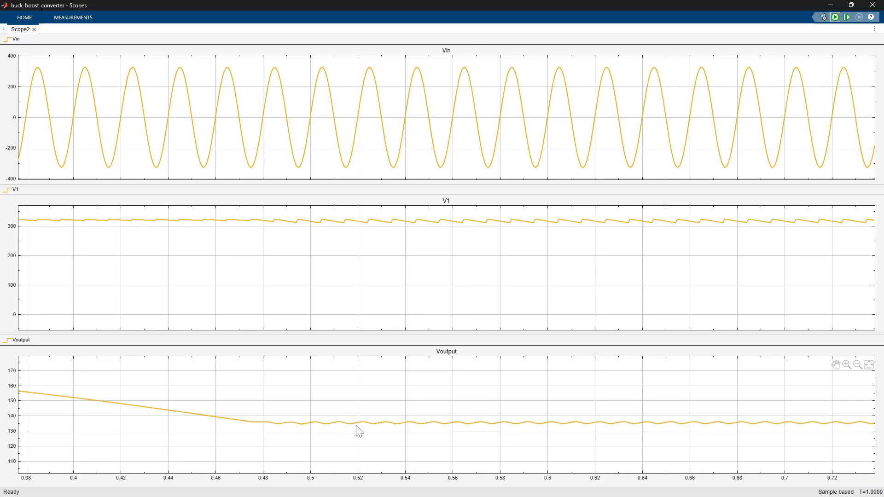
pyautogui.scroll(2, 386, 428)
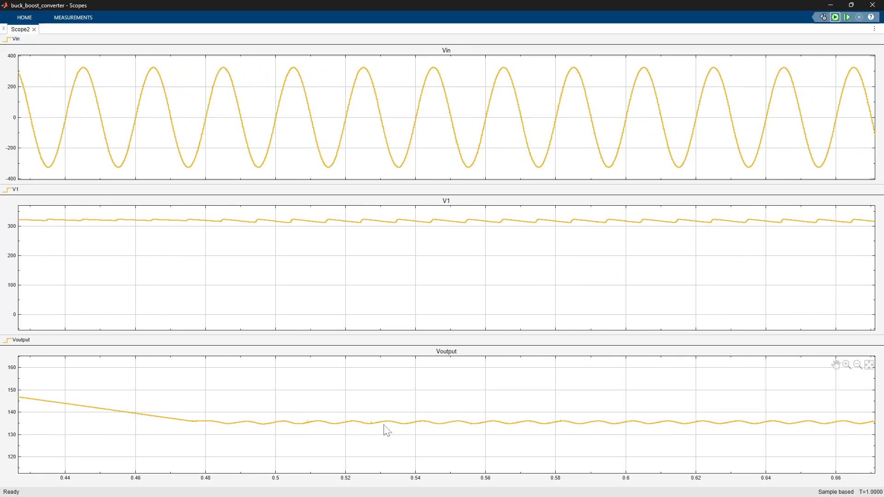
pyautogui.scroll(1, 387, 426)
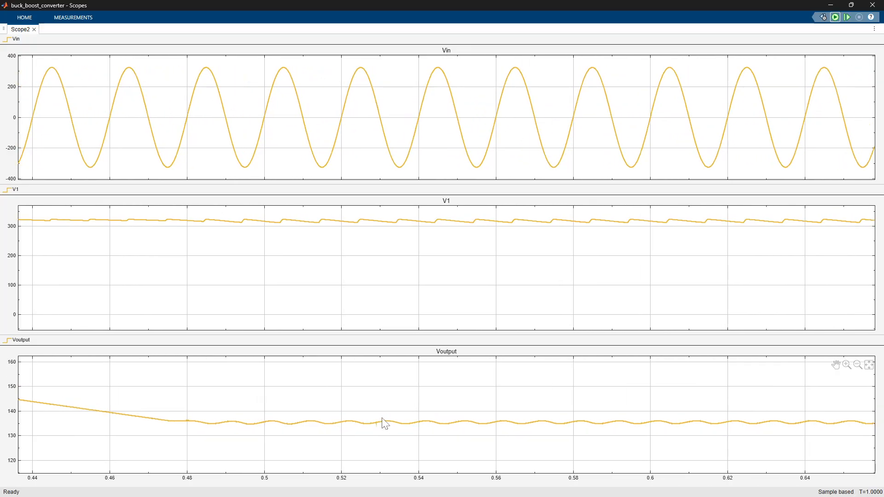
pyautogui.scroll(-3, 385, 425)
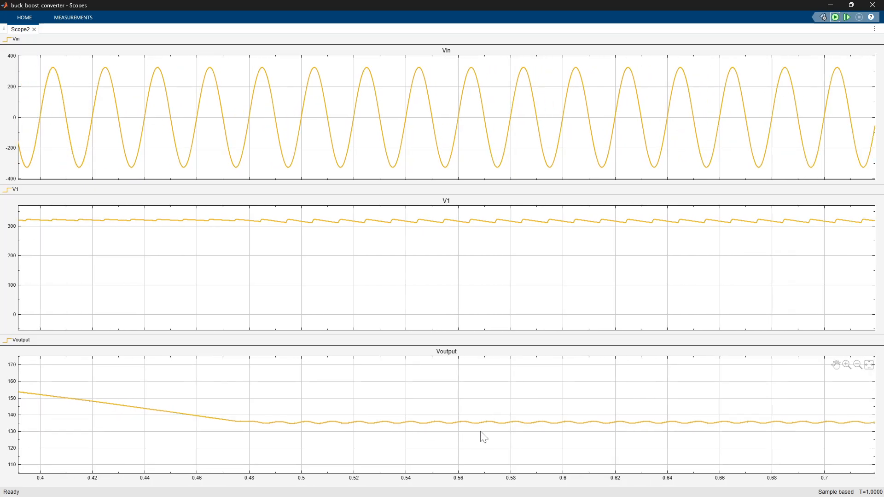
# Step: Finish viewing the Voutput steady-state ripple, then return to the Simulink model and fit the whole diagram in view
pyautogui.moveTo(477, 432); pyautogui.dragTo(374, 409)
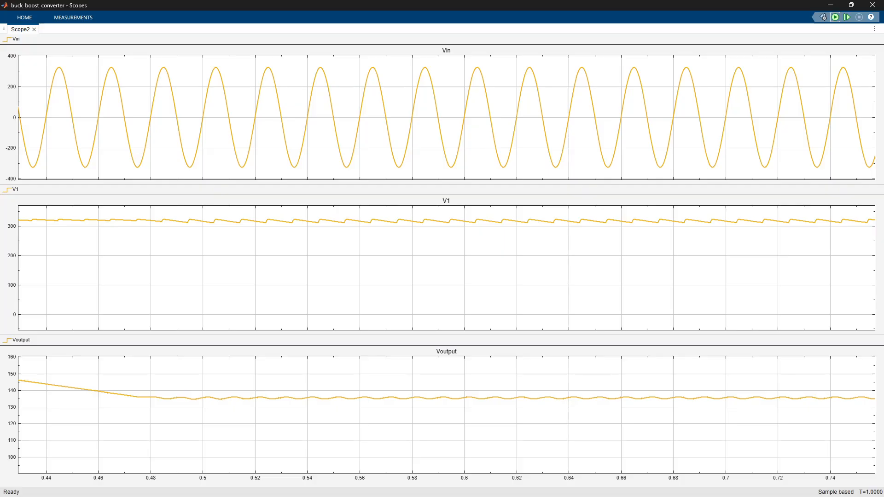
pyautogui.click(831, 5)
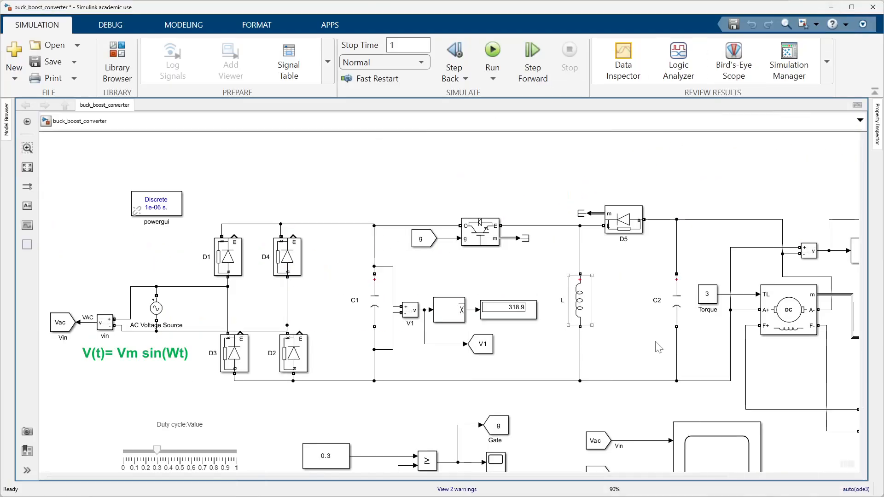
pyautogui.scroll(-1, 659, 344)
pyautogui.moveTo(610, 376); pyautogui.dragTo(554, 370)
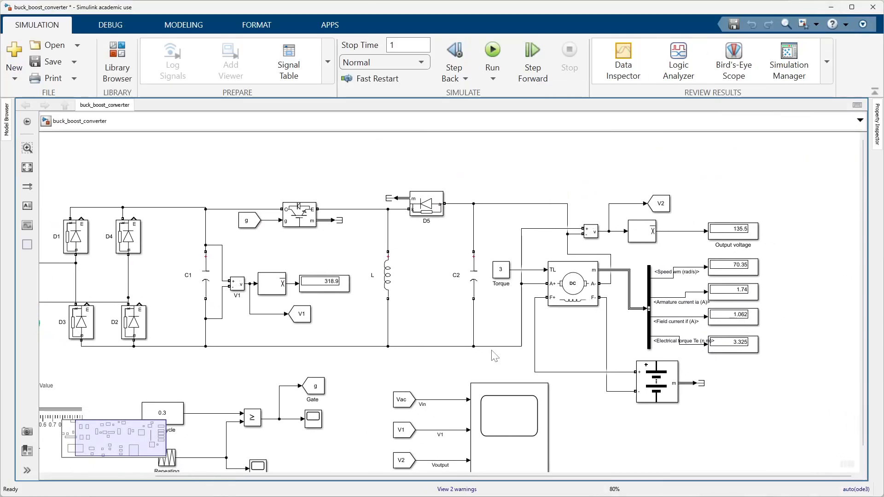
pyautogui.scroll(-3, 495, 354)
pyautogui.scroll(1, 658, 303)
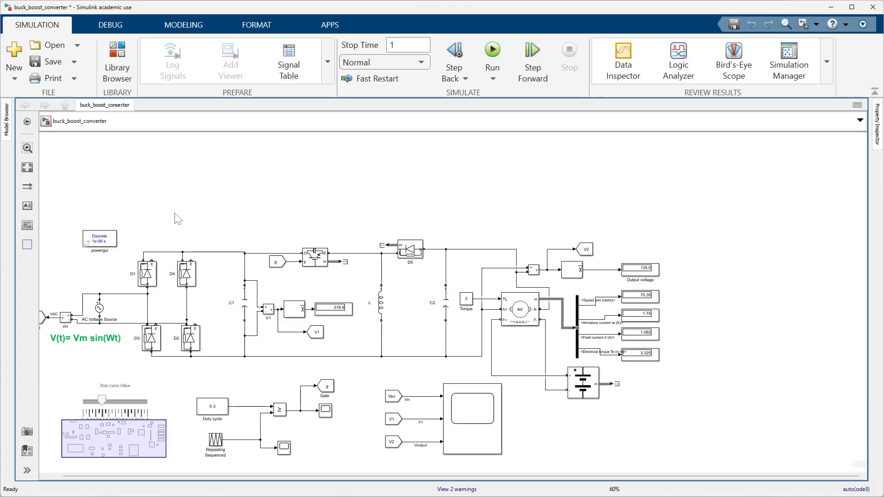
pyautogui.click(27, 167)
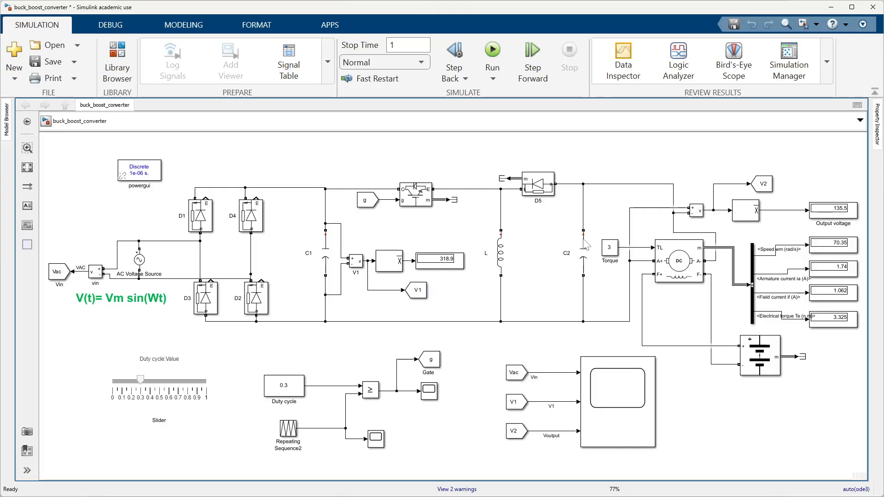
# Step: Examine the output voltage, motor speed, armature current, field current and electrical torque displays against the slider's duty cycle setting
pyautogui.click(846, 213)
pyautogui.click(792, 186)
pyautogui.click(145, 407)
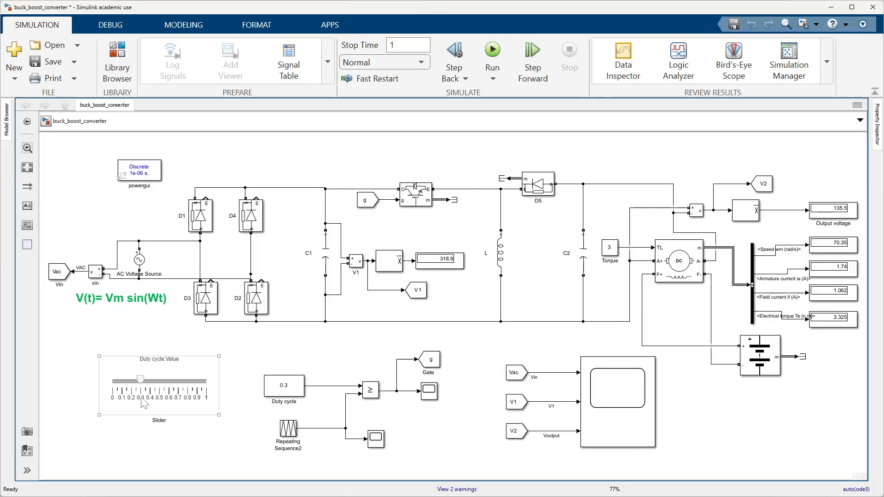
pyautogui.click(230, 397)
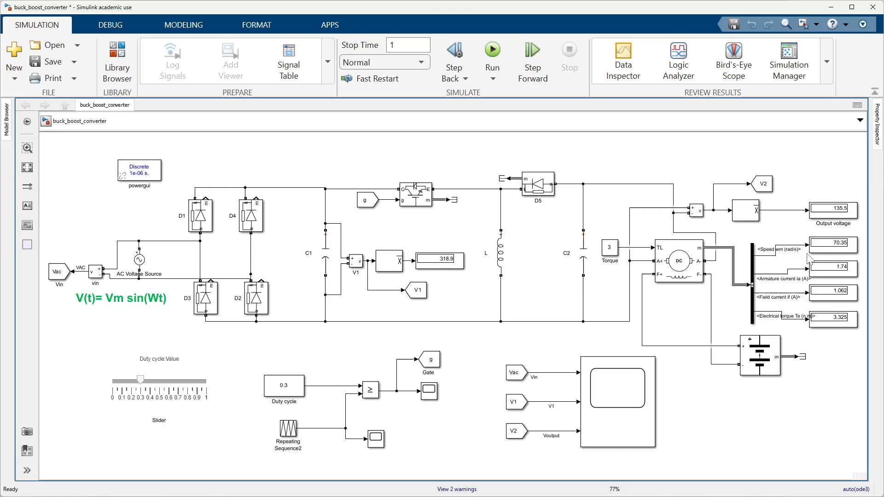
pyautogui.click(835, 250)
pyautogui.click(146, 405)
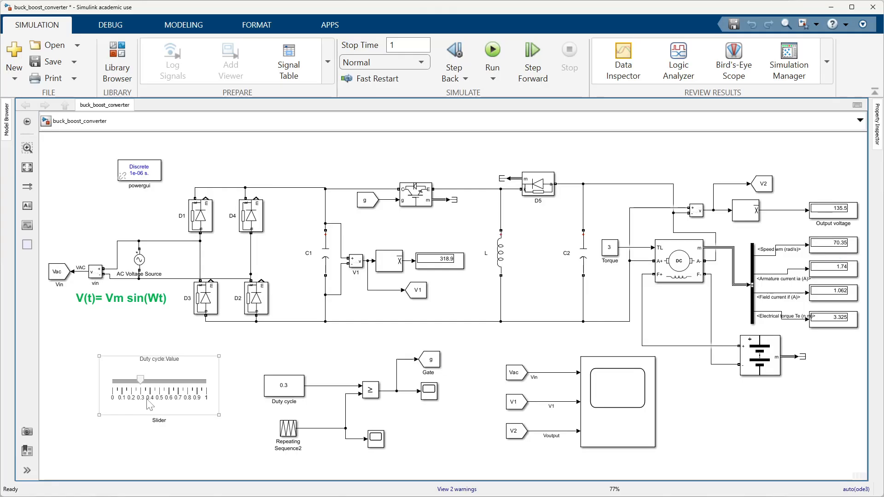
pyautogui.click(830, 278)
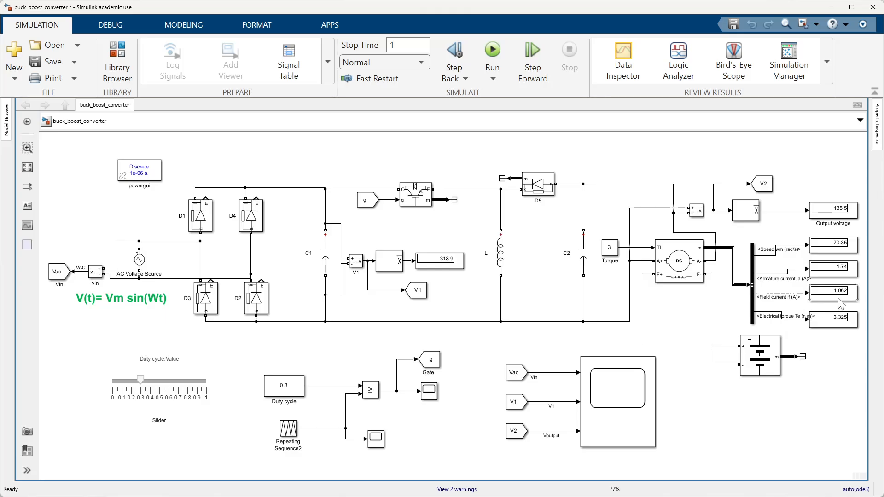
pyautogui.scroll(-2, 853, 300)
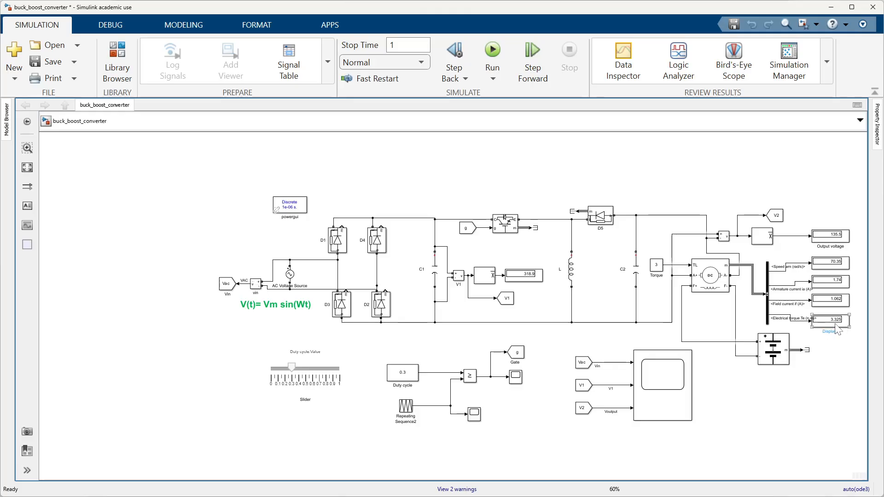
pyautogui.scroll(2, 835, 324)
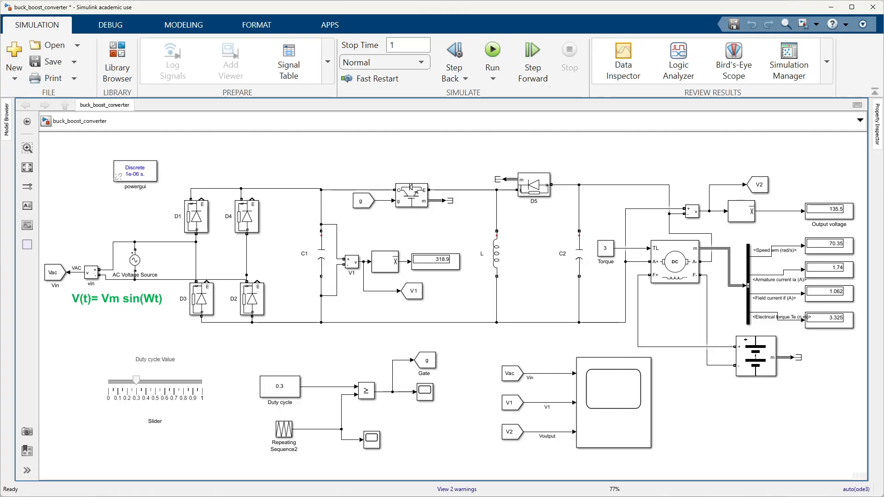
# Step: Set the duty cycle slider to 0.5, run the simulation and check the output voltage and motor displays in the model
pyautogui.click(201, 403)
pyautogui.click(154, 396)
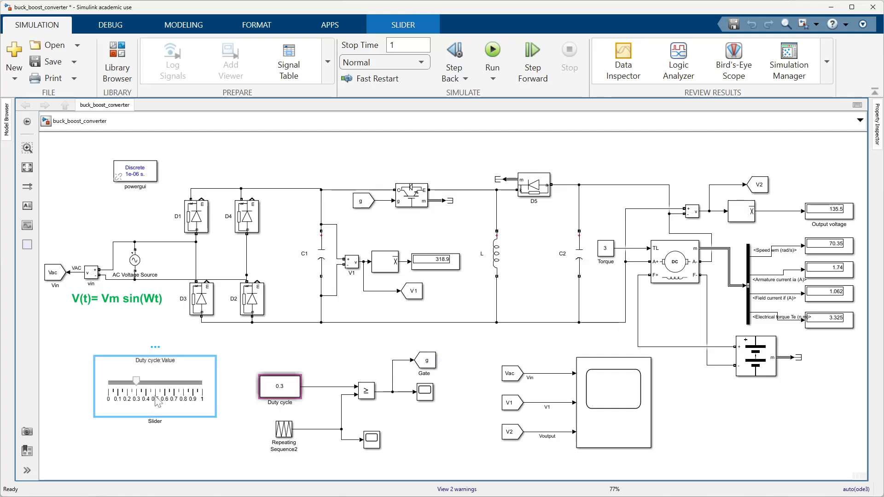
pyautogui.click(157, 397)
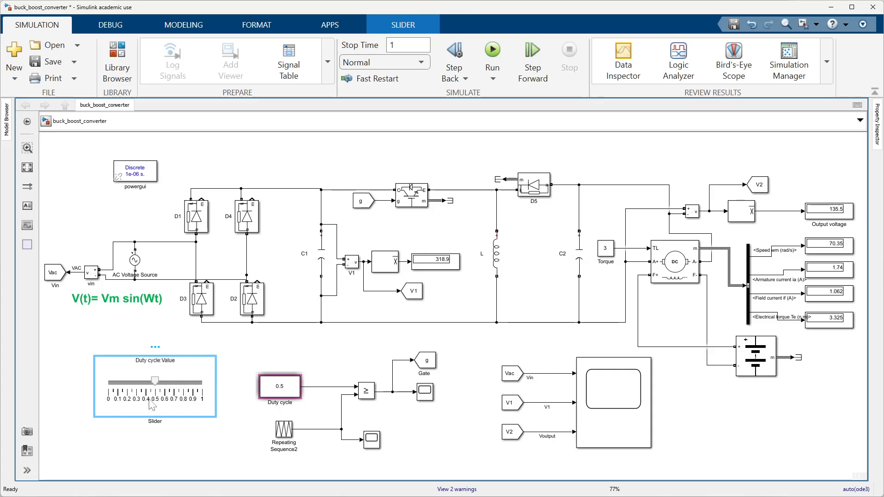
pyautogui.click(493, 51)
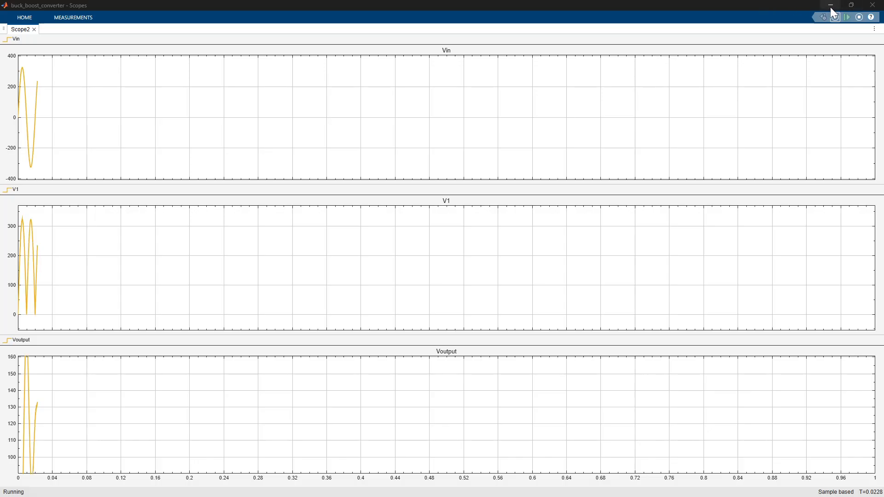
pyautogui.click(830, 5)
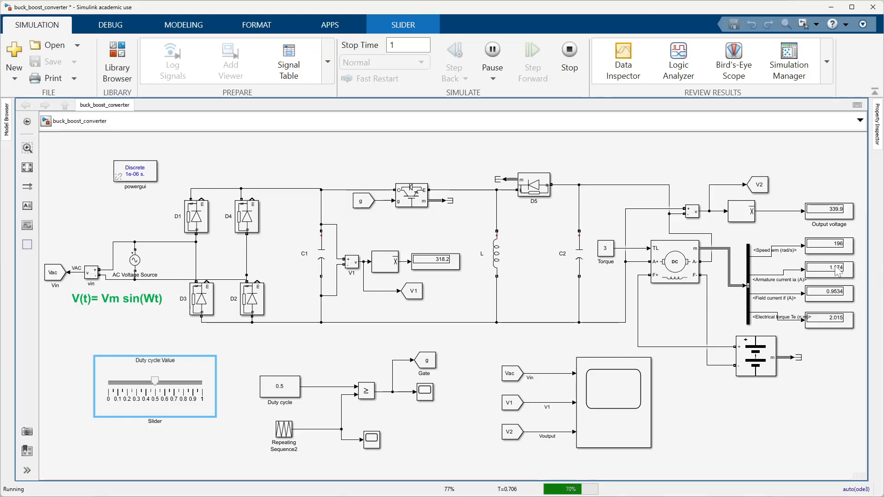
pyautogui.scroll(-2, 827, 264)
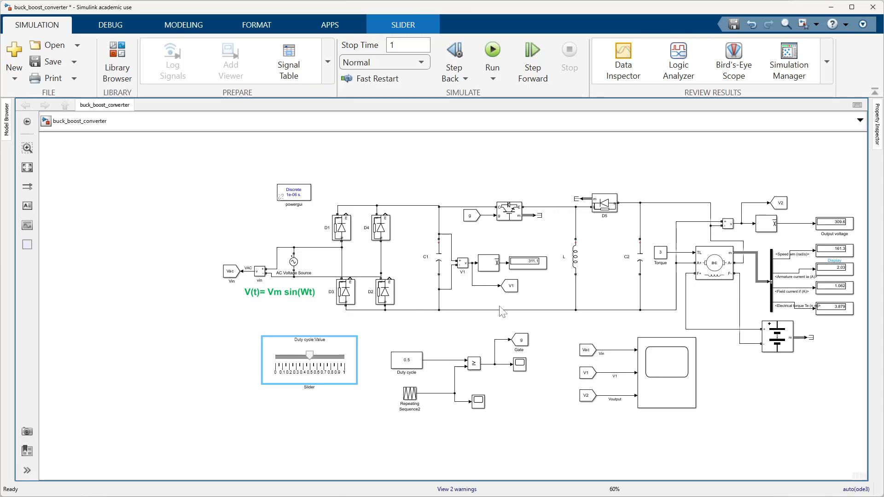
# Step: Open the scope for Vin, V1 and Voutput, fit the waveforms to their full range for examination, and return to the model
pyautogui.click(657, 383)
pyautogui.doubleClick(657, 383)
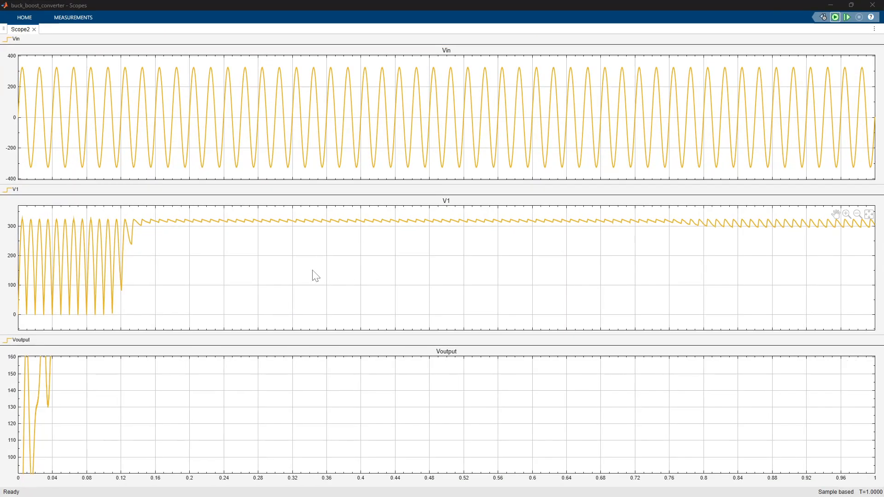
pyautogui.click(870, 375)
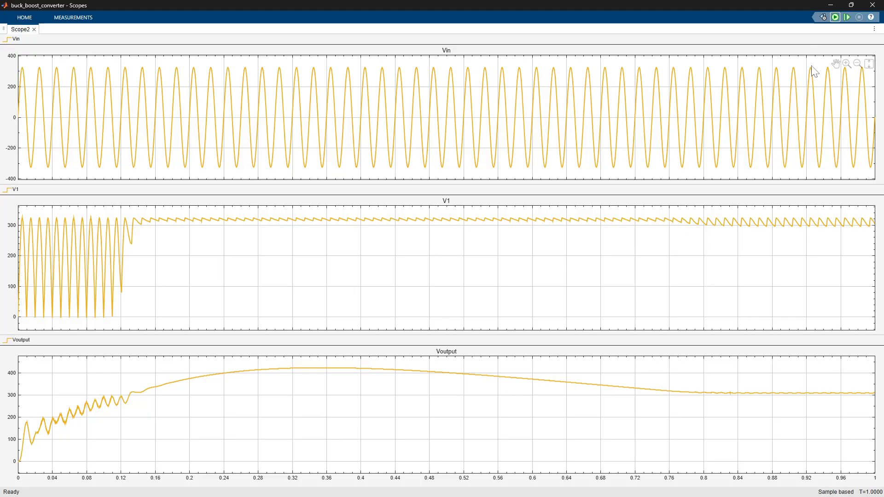
pyautogui.click(832, 5)
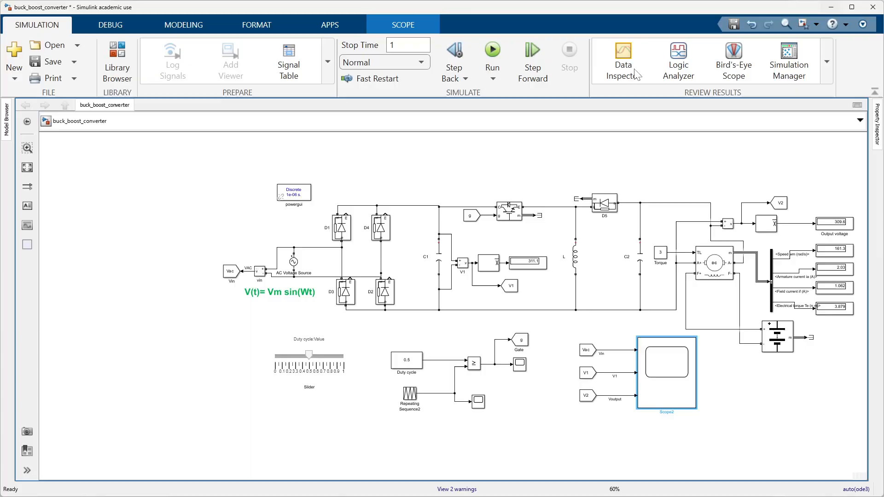